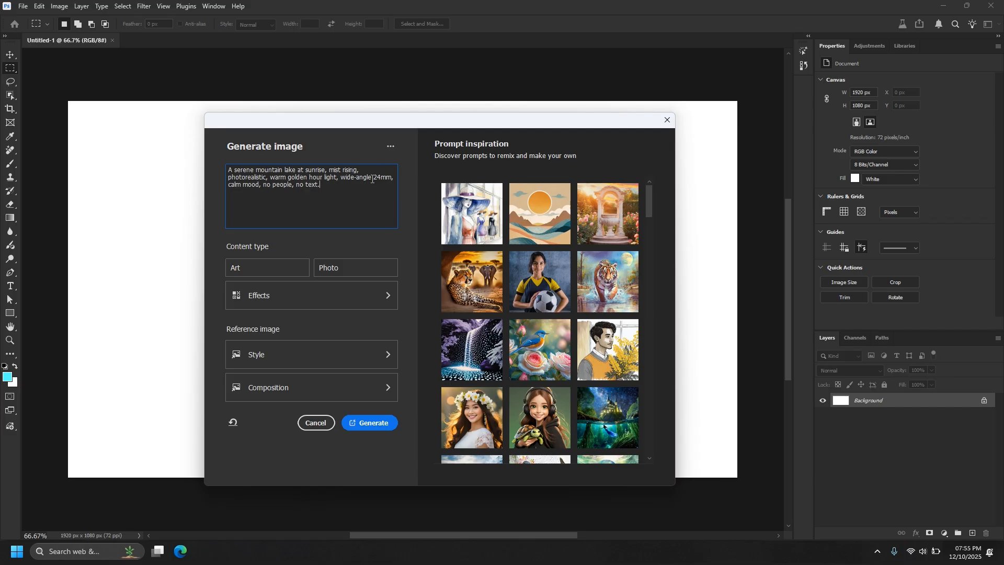
Step: Generate the mountain lake image with the Photo content type and compare its generated variations
click(330, 271)
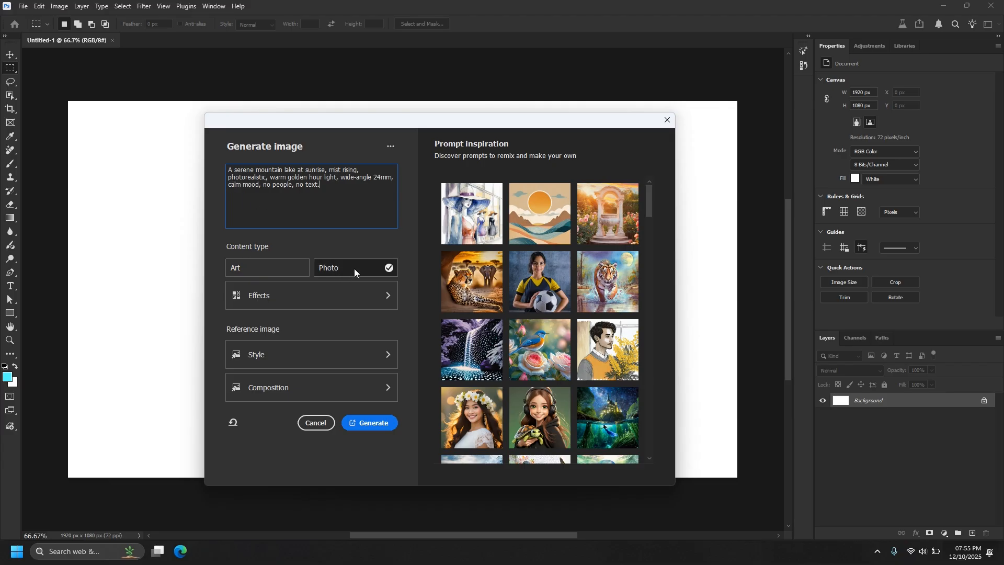
click(375, 422)
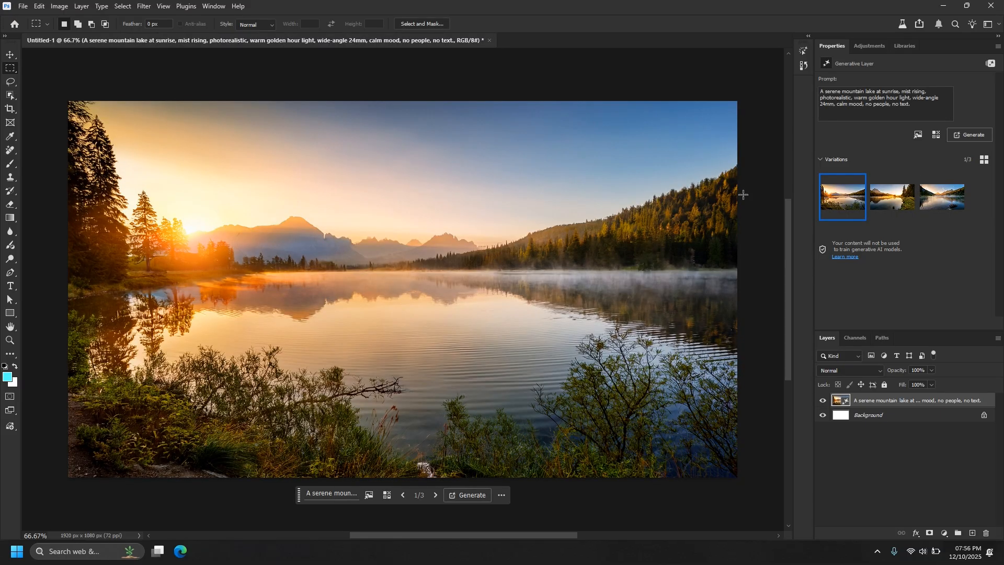
click(887, 203)
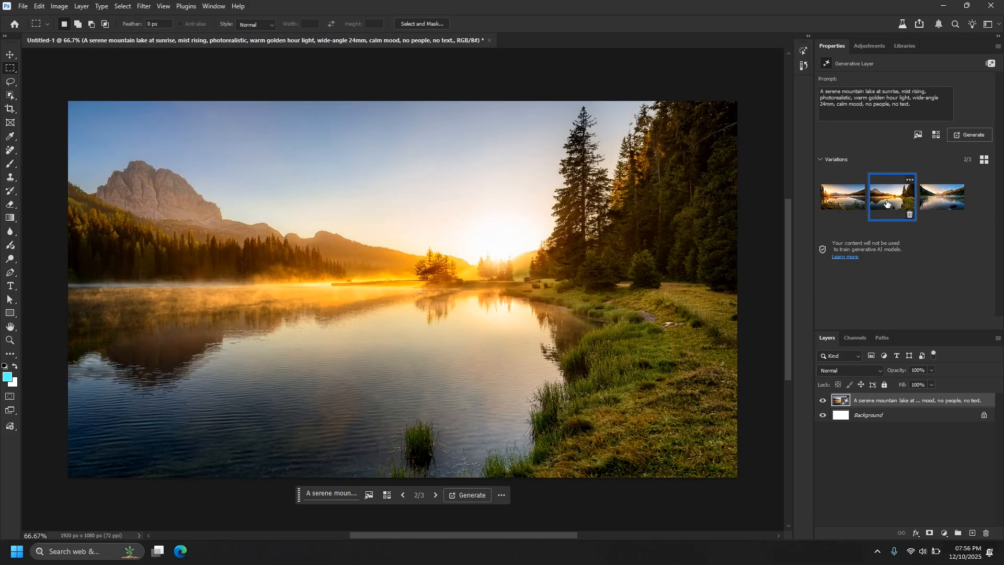
click(942, 201)
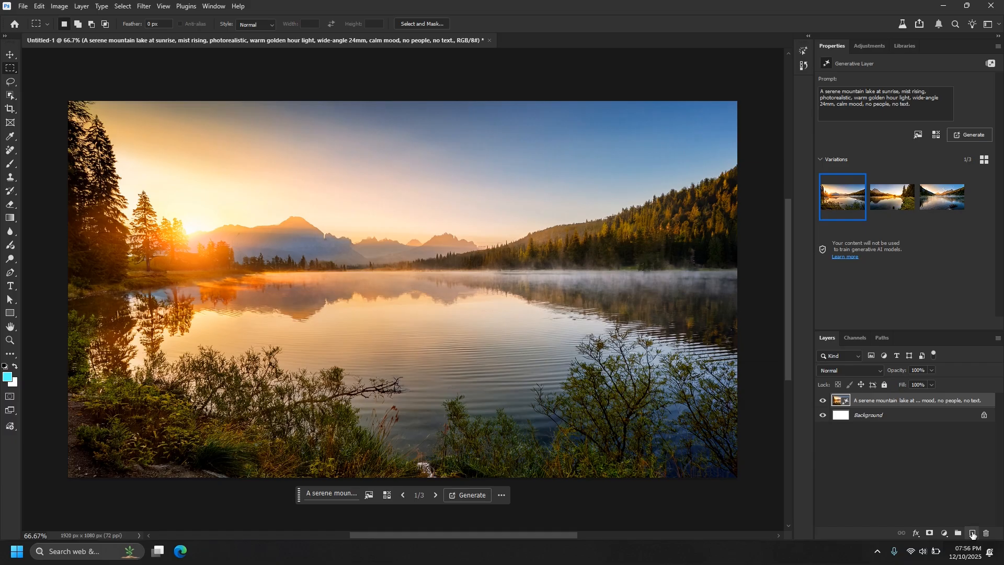
Step: Add a new empty layer above the mountain lake layer and start a new image generation
click(971, 533)
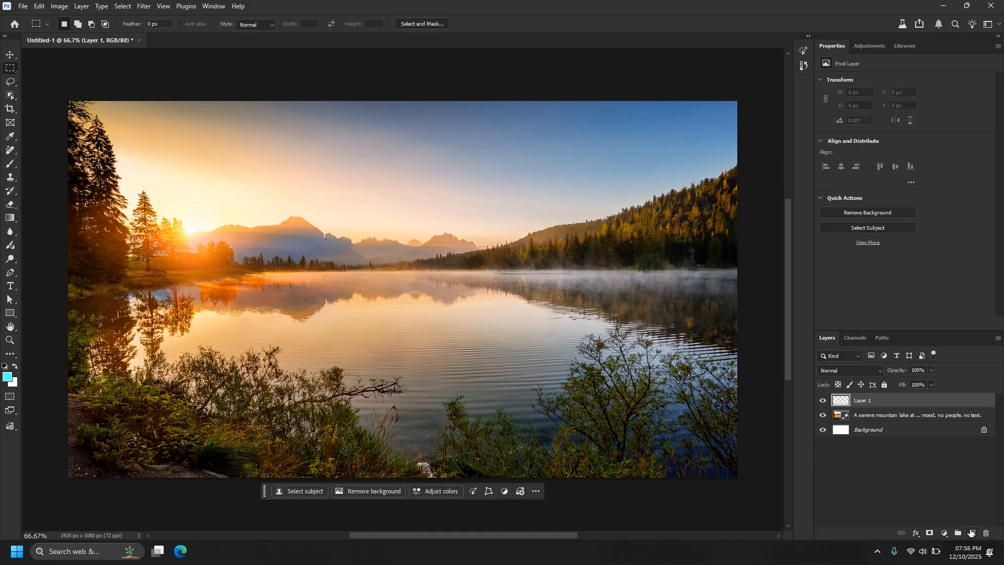
click(519, 492)
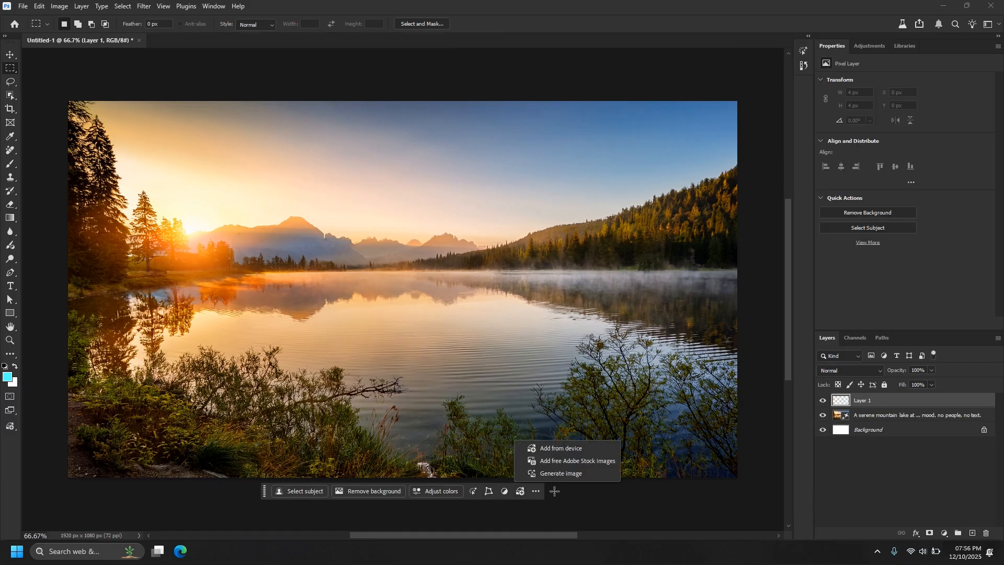
click(566, 477)
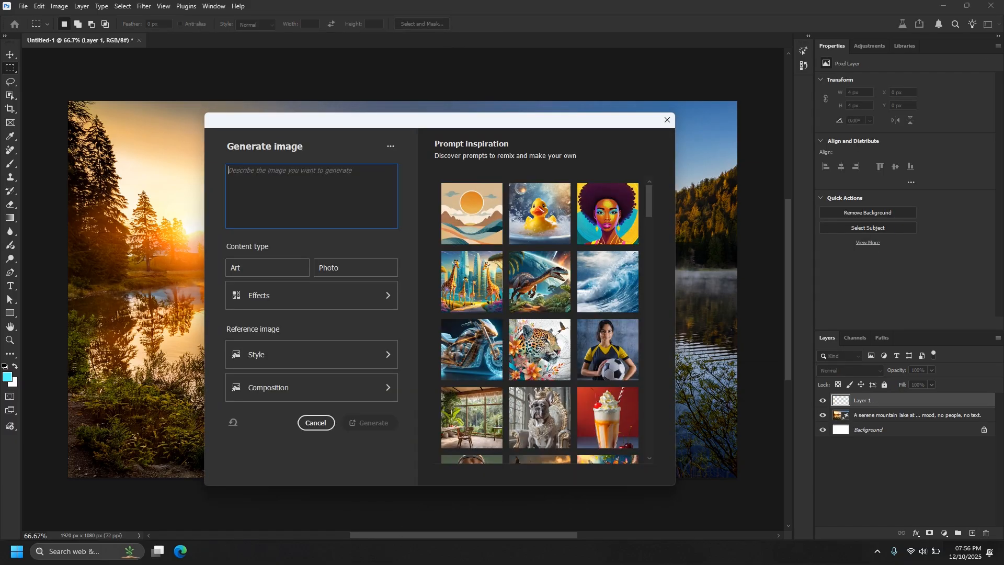
Step: Generate a Photo from "Minimalist product shot of a matte black wireless speaker on a white pedestal, studio lighting, shallow depth of field, clean commercial style, no logos."
text(Minimalist product shot of a matte black wireless speaker on a white pedestal, studio lighting, shallow depth of field, clean commercial style, no logos.)
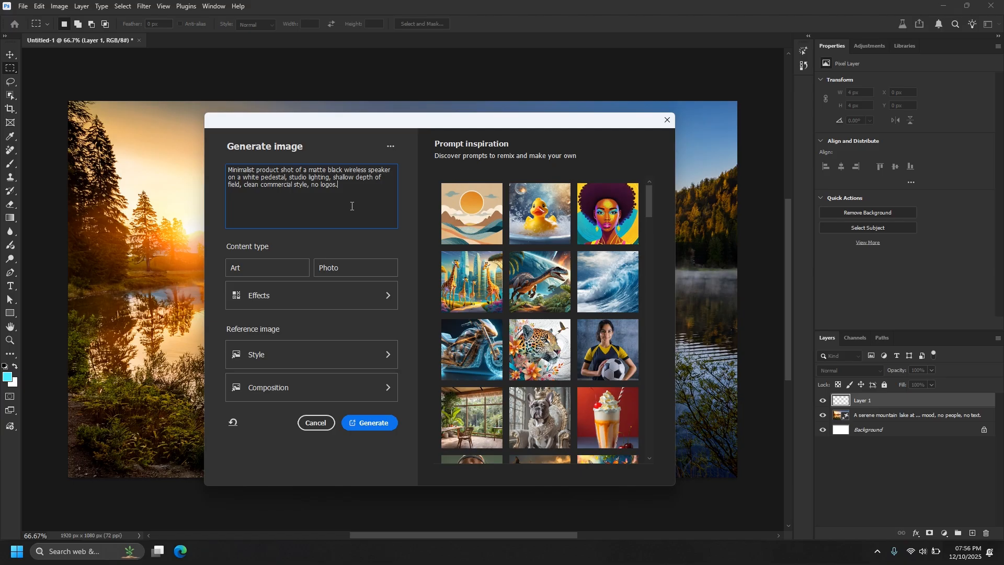
click(347, 267)
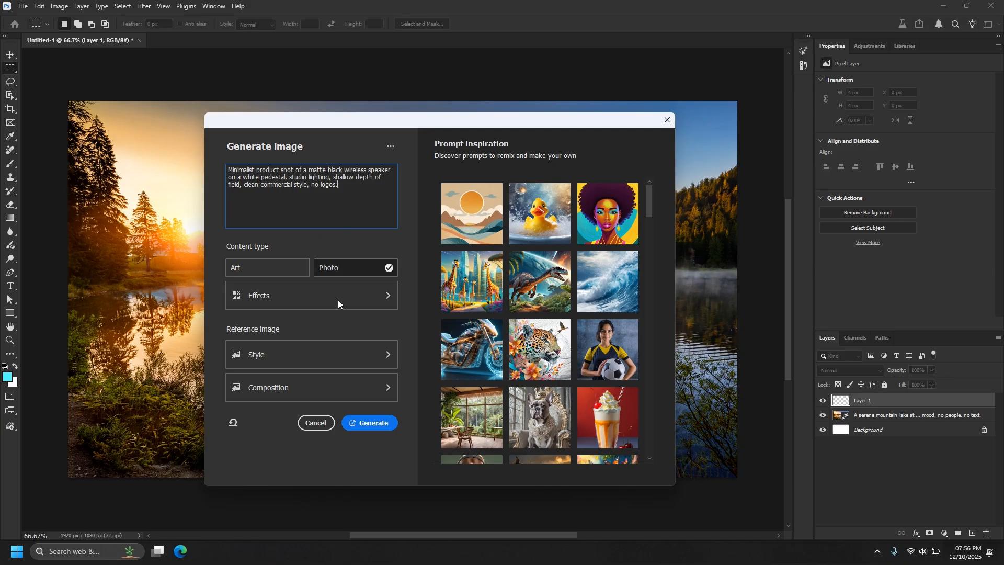
click(370, 422)
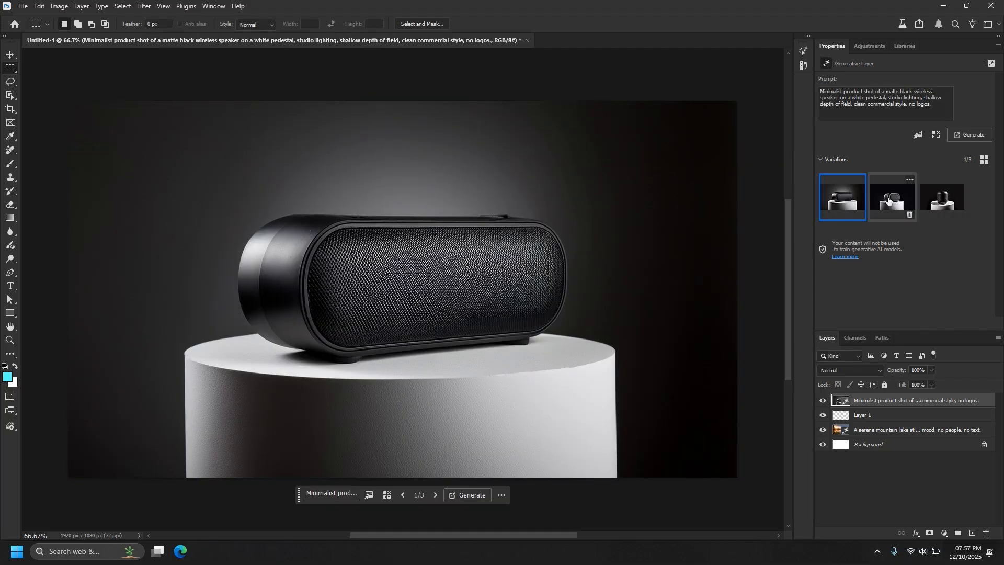
Step: Compare the generated speaker variations and select the third one, the upright cylindrical speaker
click(889, 199)
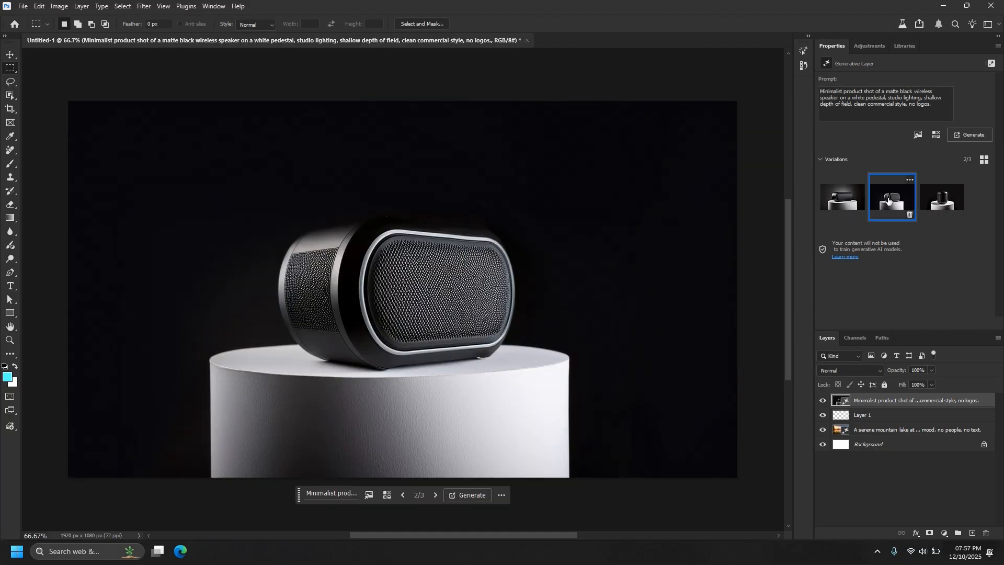
click(937, 198)
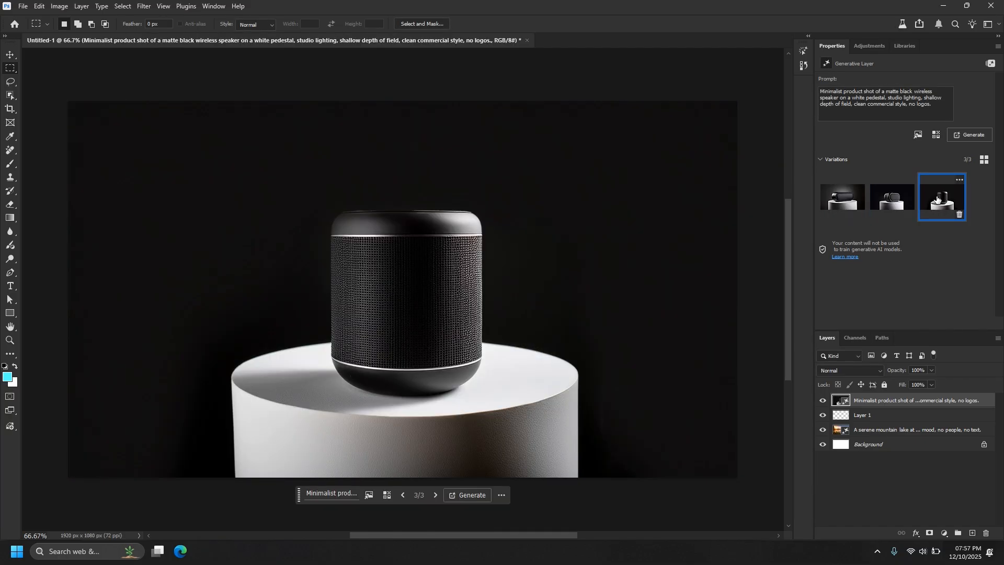
click(898, 201)
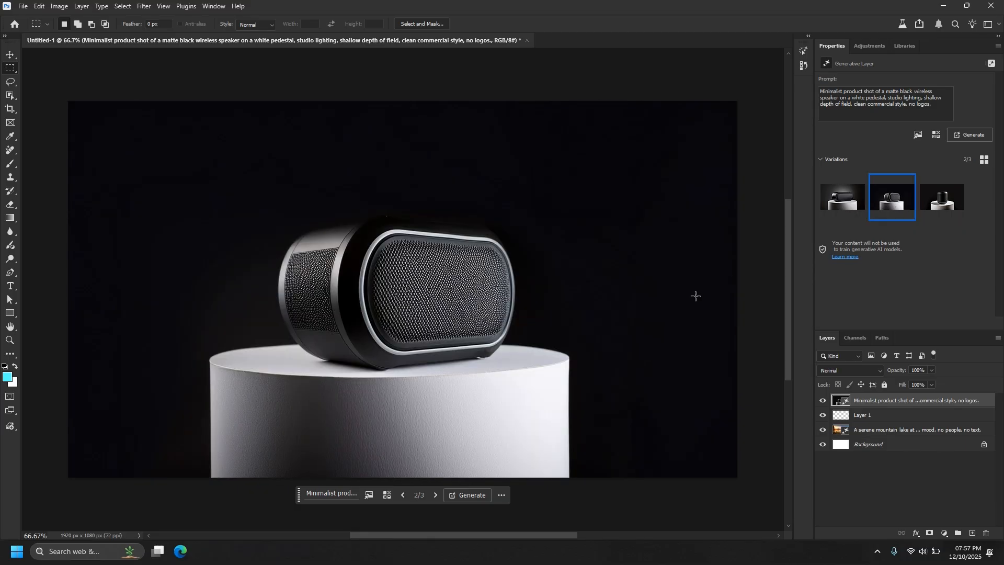
click(941, 201)
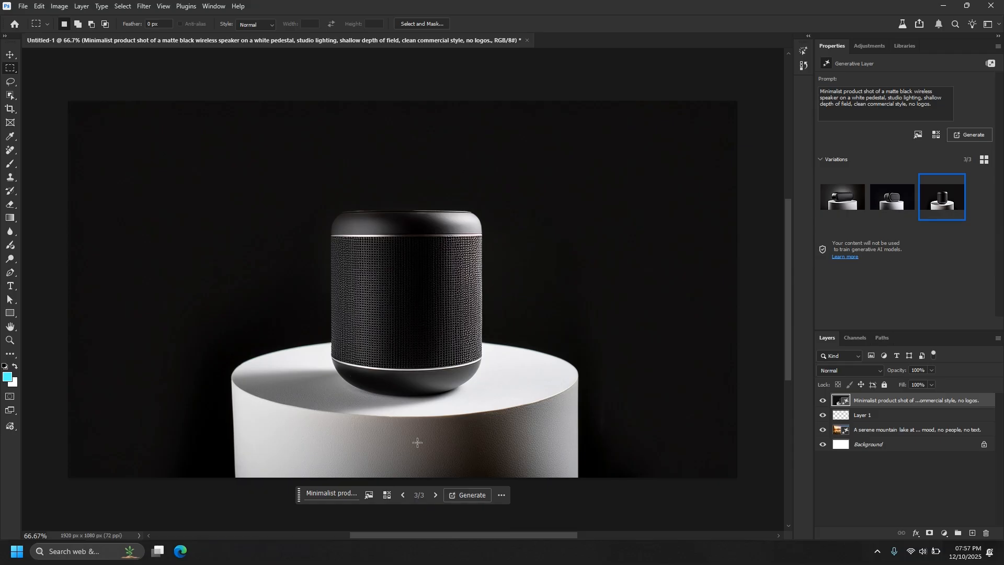
Step: Set the gallery image of the pink and blue neon arch tunnel as the speaker's style reference
click(370, 495)
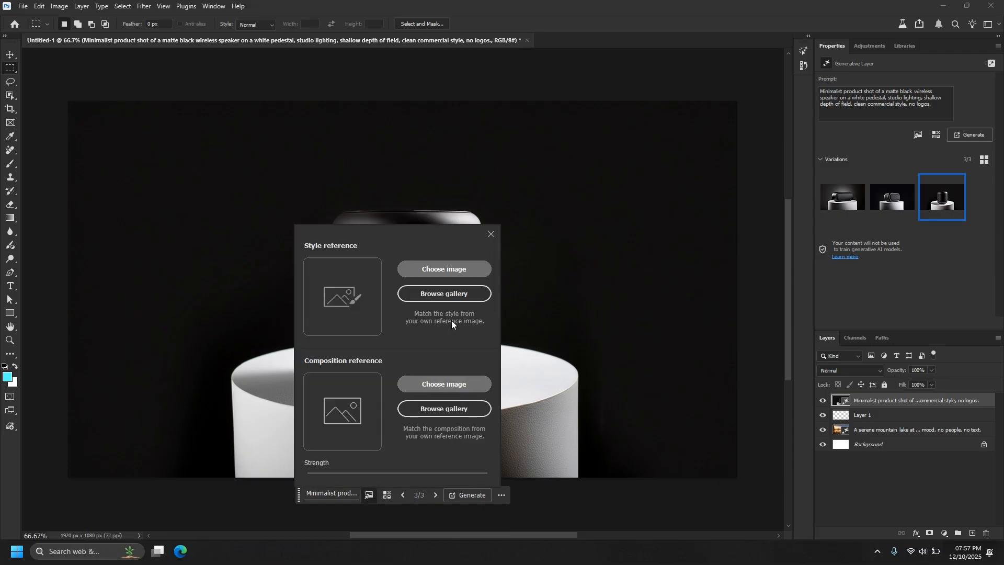
click(447, 297)
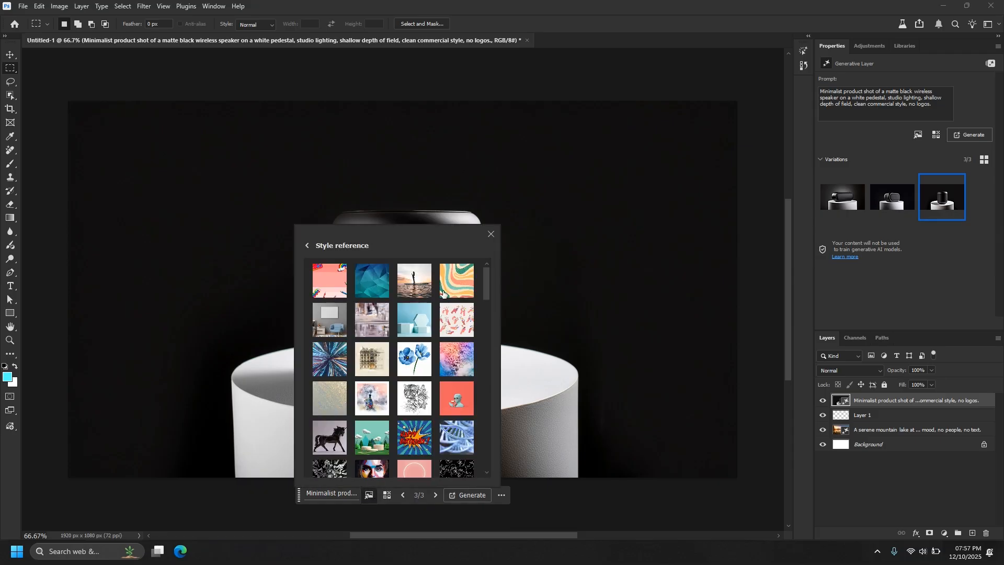
scroll(438, 335, down, 2)
scroll(437, 335, up, 1)
scroll(437, 336, up, 1)
scroll(438, 336, down, 4)
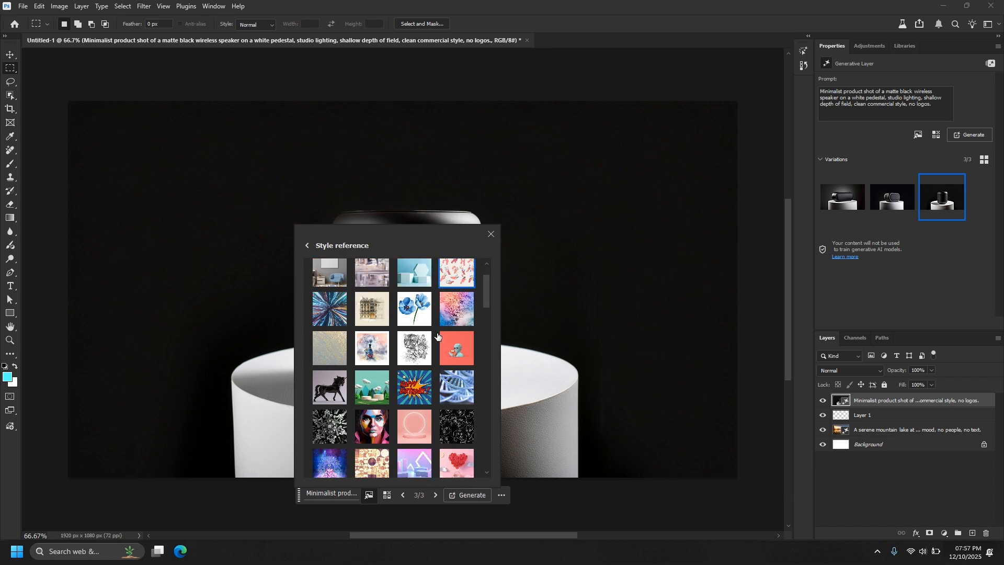
scroll(450, 328, down, 1)
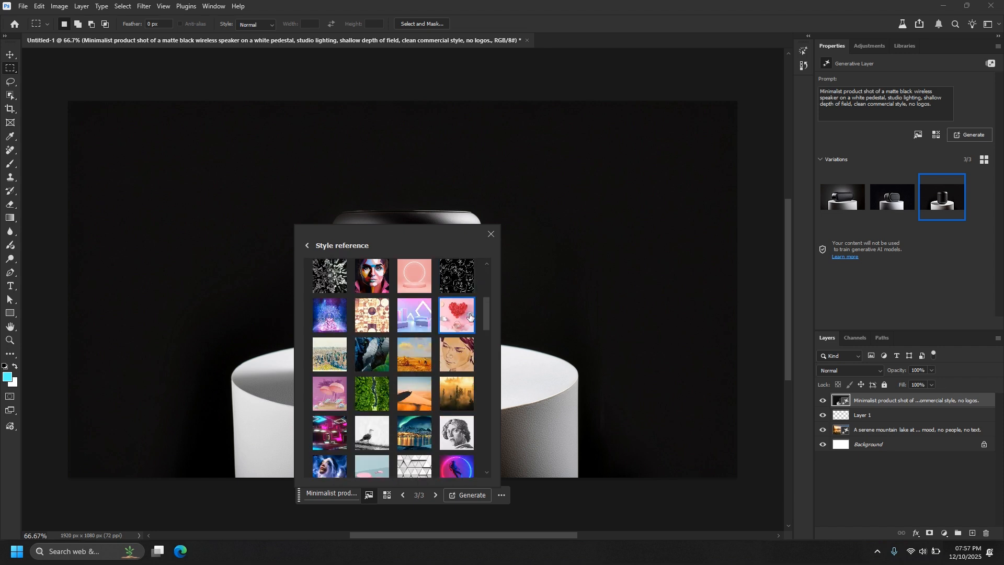
drag(487, 315, 482, 369)
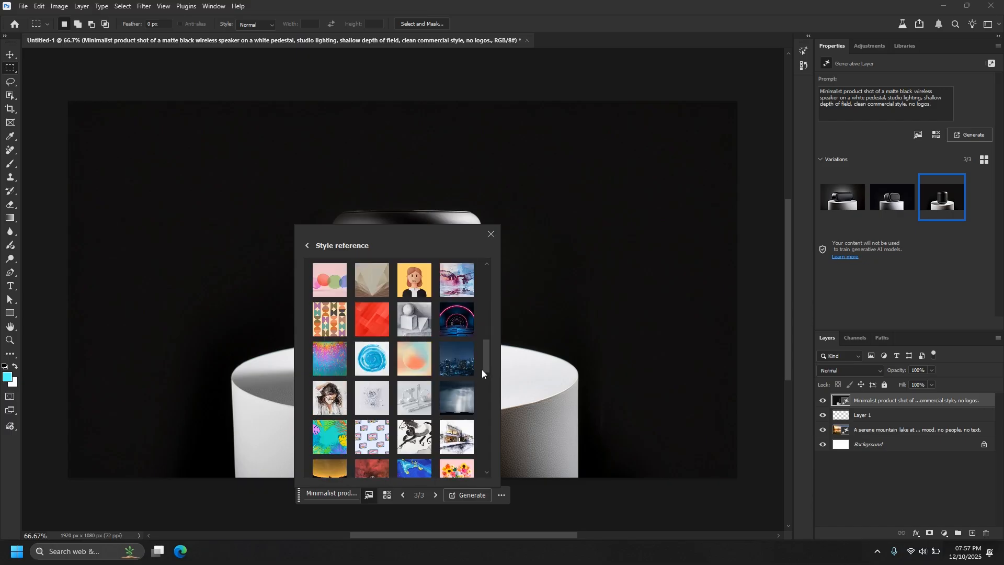
click(462, 303)
scroll(447, 329, down, 1)
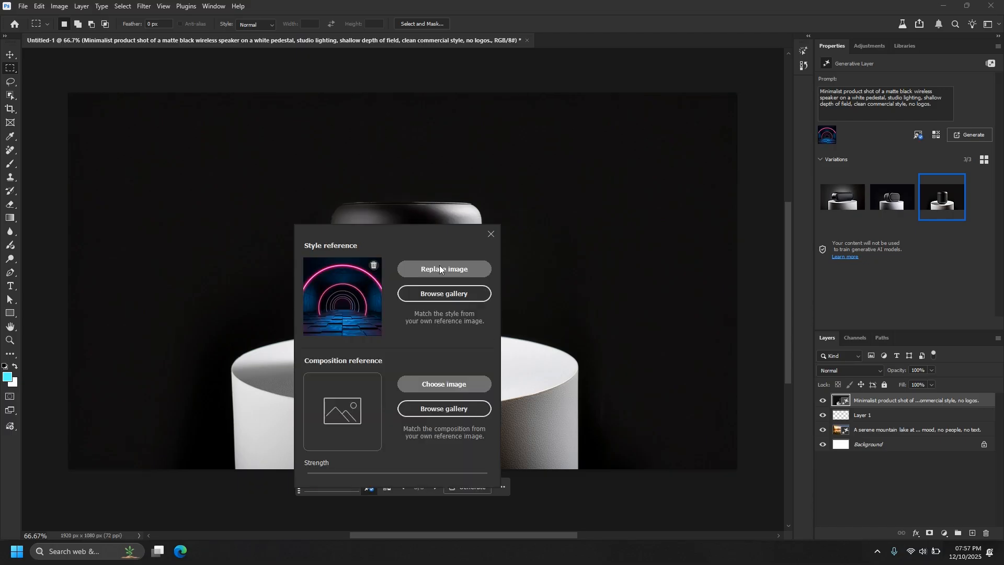
scroll(397, 462, down, 3)
scroll(397, 469, up, 3)
scroll(396, 469, up, 2)
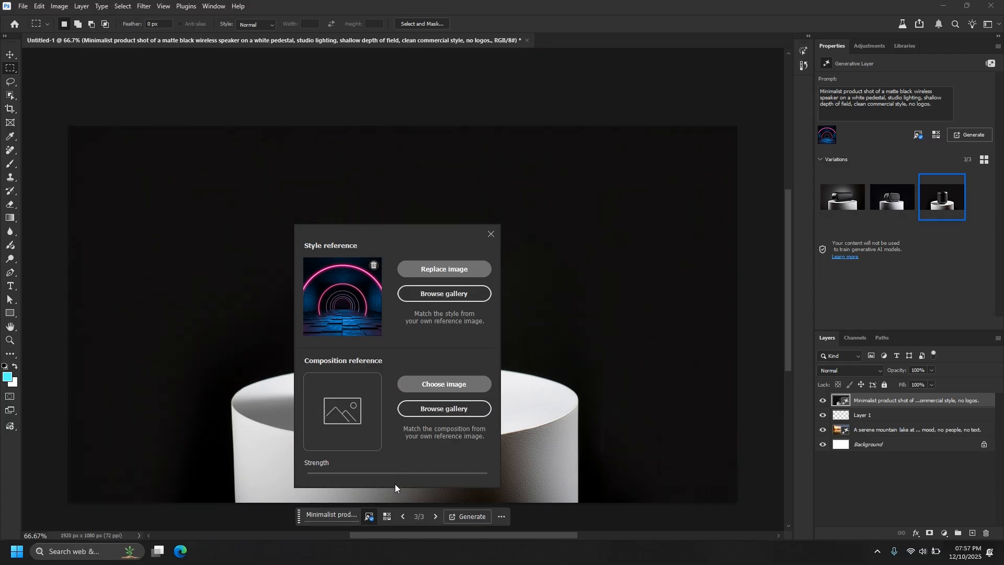
Step: Regenerate the speaker image with the Futuristic concept effect and select the third new variation
click(388, 516)
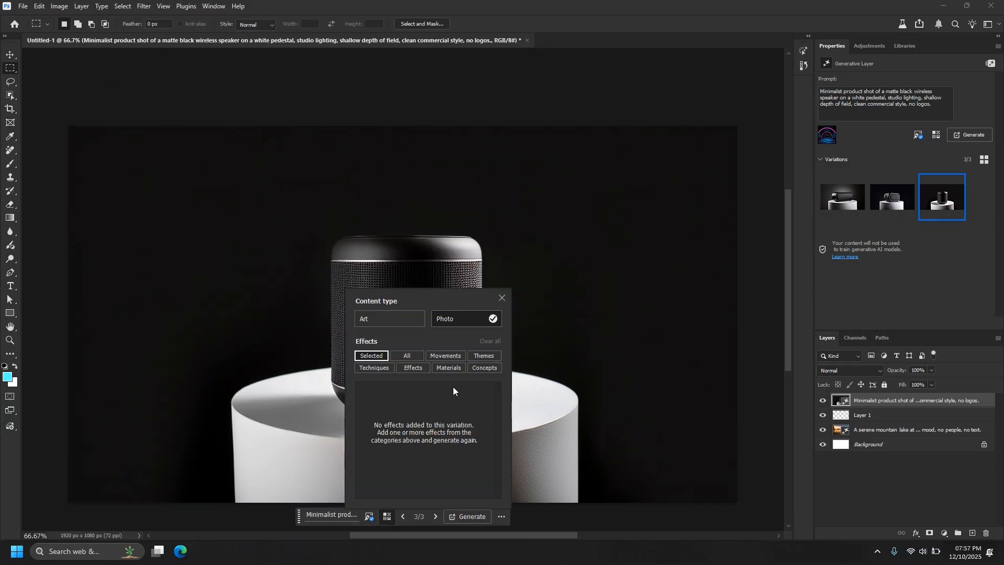
click(485, 368)
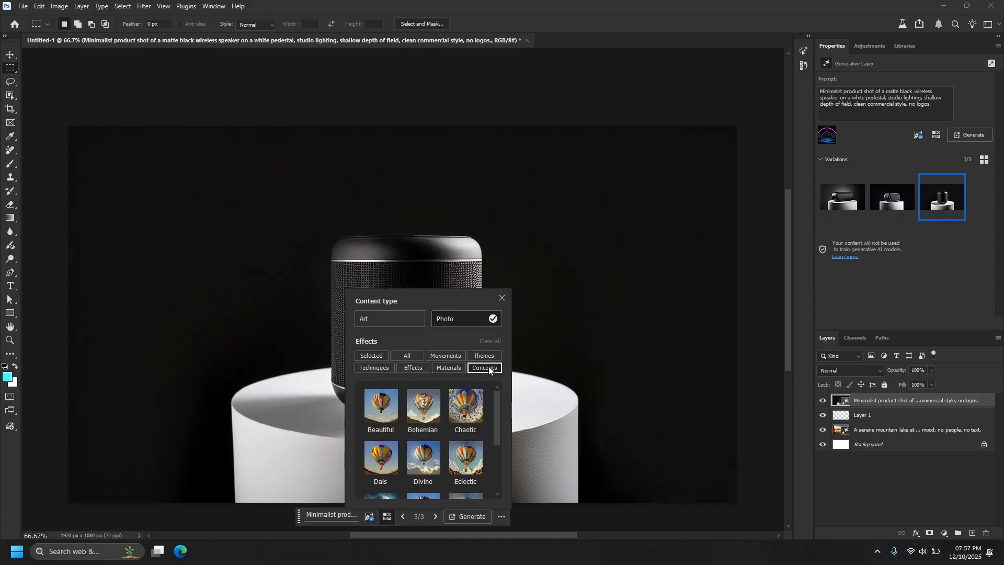
scroll(465, 417, down, 2)
click(383, 453)
click(467, 516)
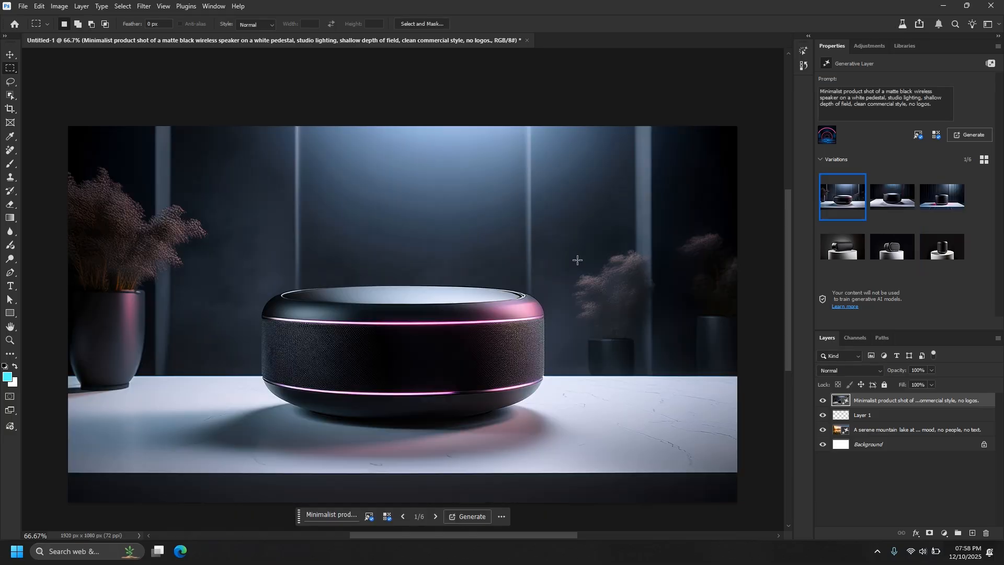
click(893, 202)
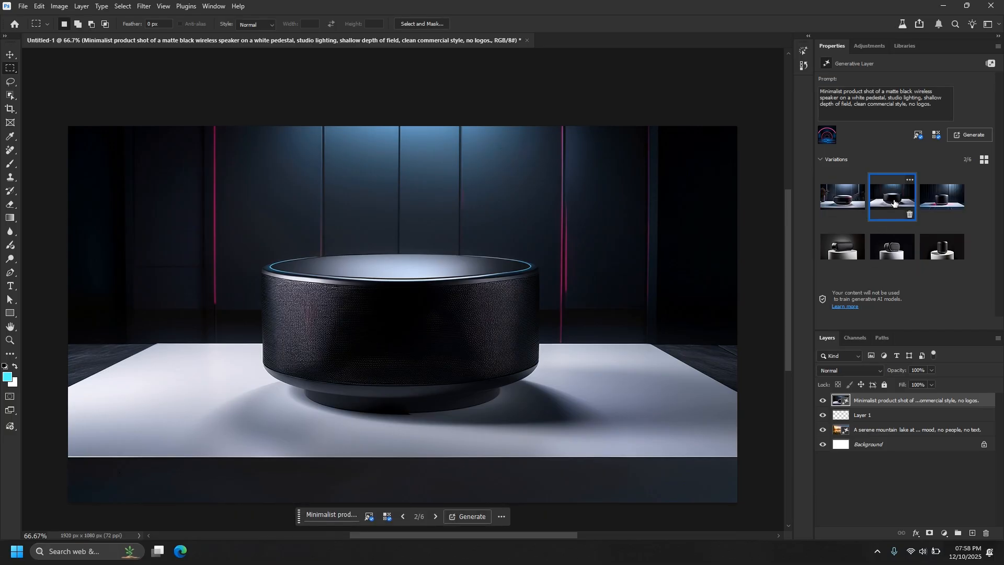
click(942, 200)
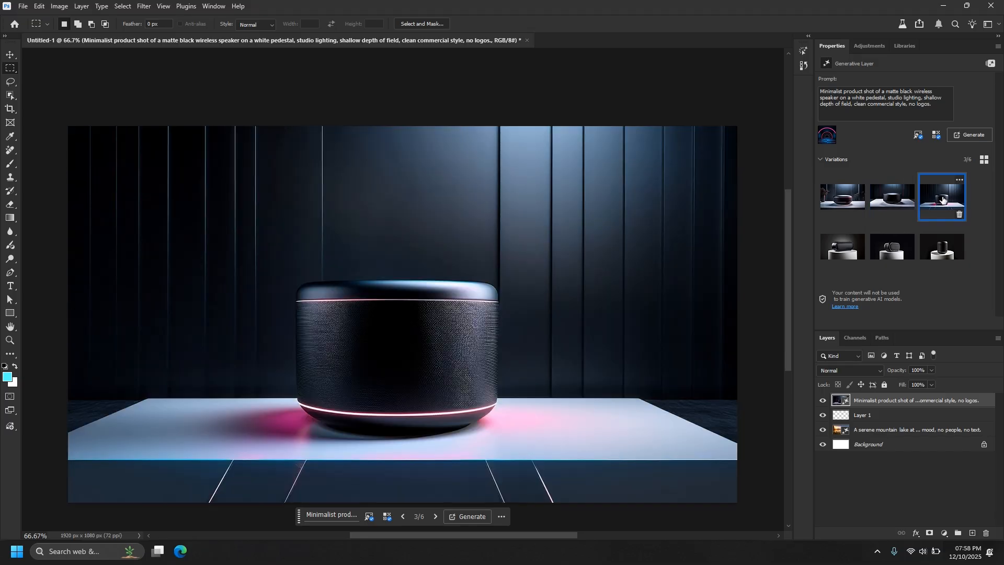
Step: Add one effect from the Effects category and one from the Themes category to the speaker's generation settings
click(387, 518)
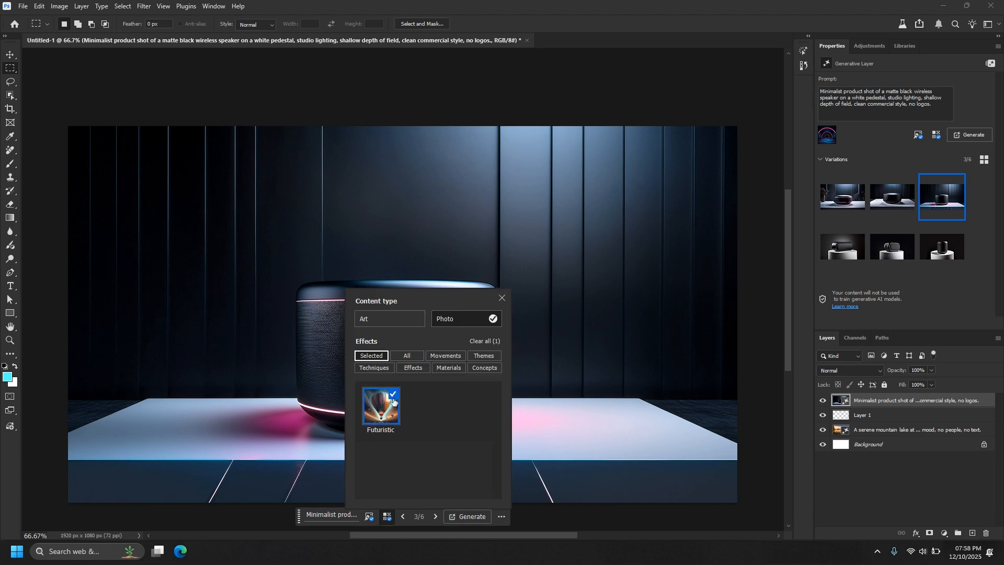
click(414, 368)
scroll(424, 441, down, 10)
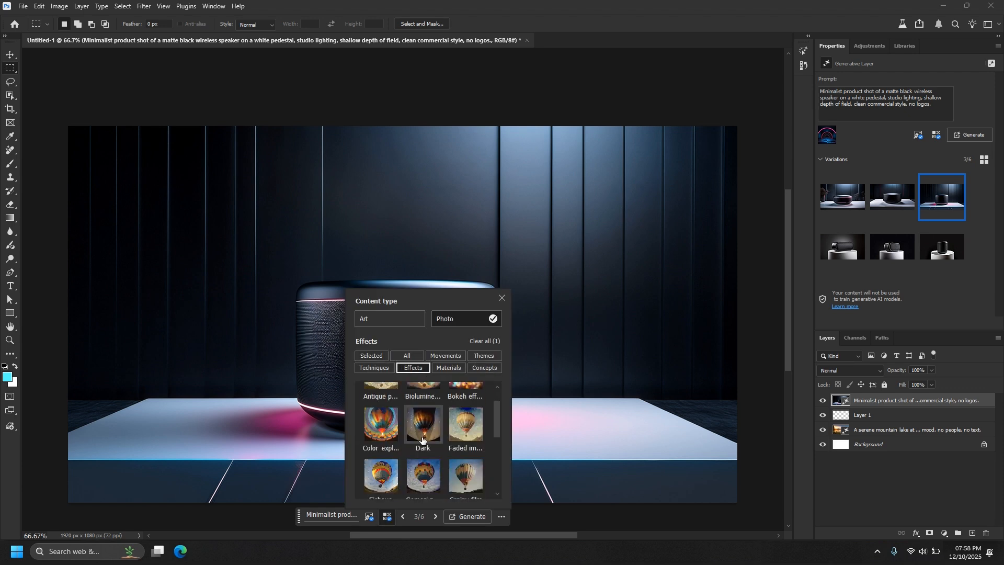
click(381, 413)
scroll(434, 458, up, 2)
scroll(450, 458, up, 3)
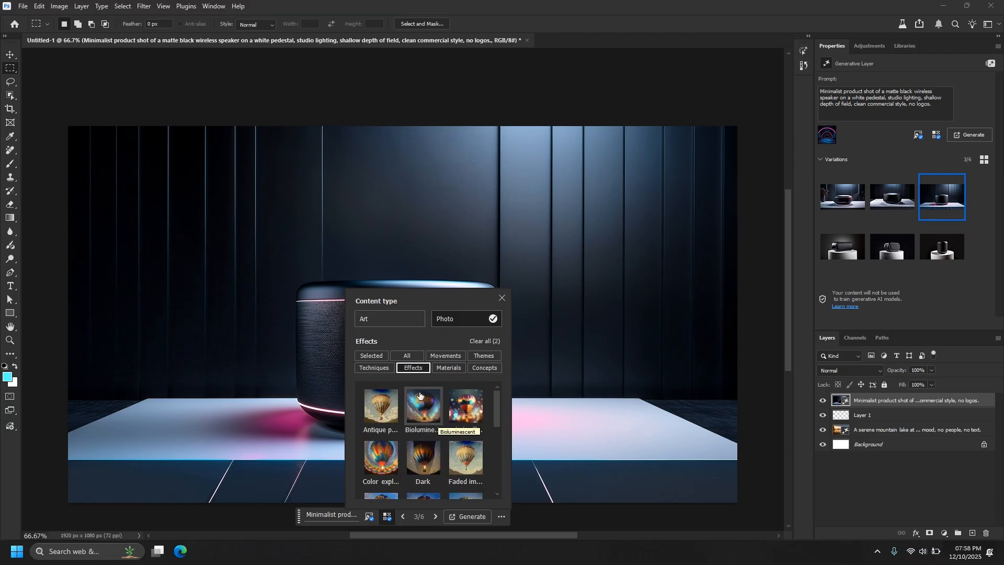
click(374, 369)
click(484, 356)
scroll(482, 458, down, 1)
scroll(481, 457, down, 1)
click(381, 408)
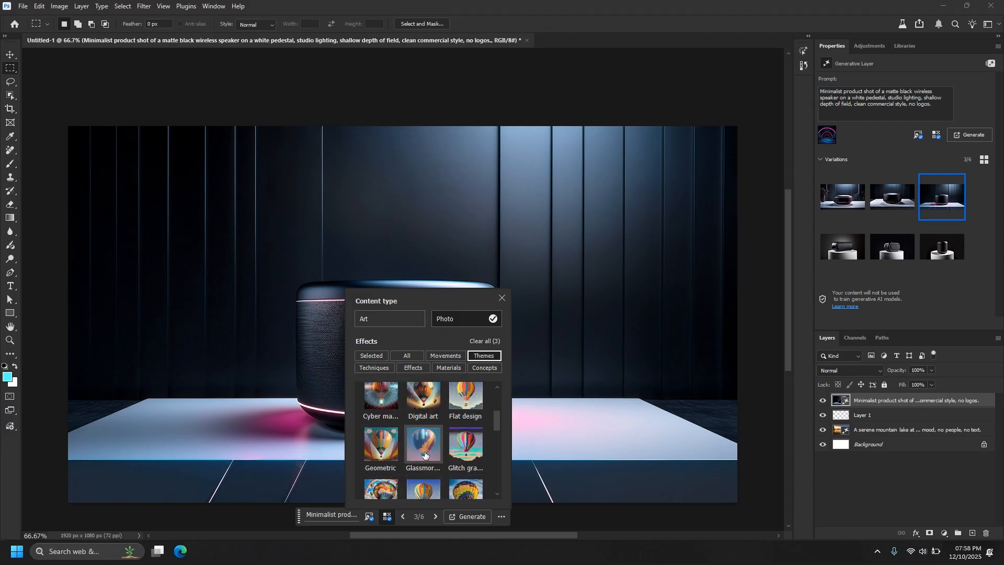
scroll(424, 439, down, 2)
Step: Replace the speaker's style reference with the gallery image of a figure inside a pink and blue neon ring
click(372, 515)
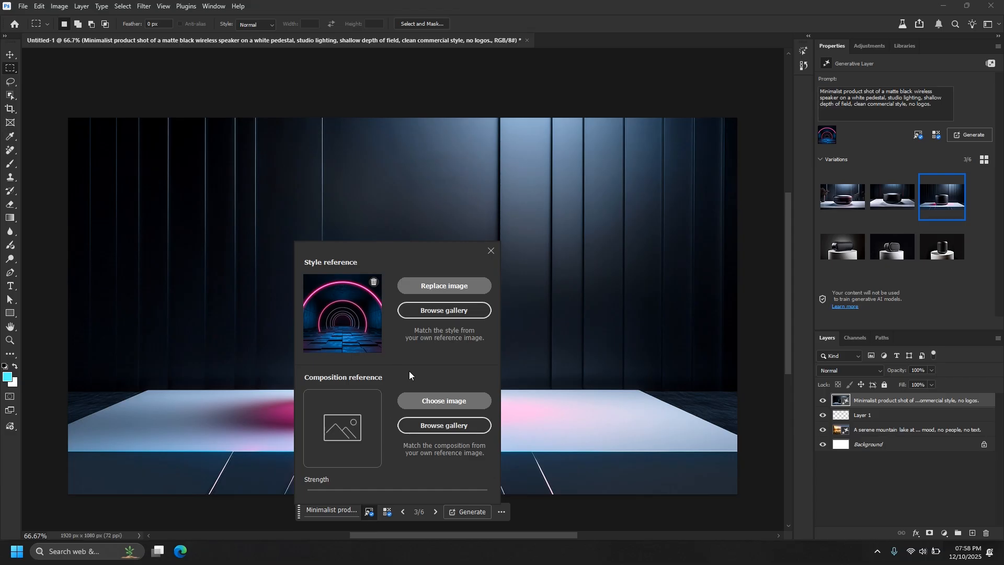
click(448, 313)
scroll(442, 390, down, 3)
scroll(445, 408, down, 5)
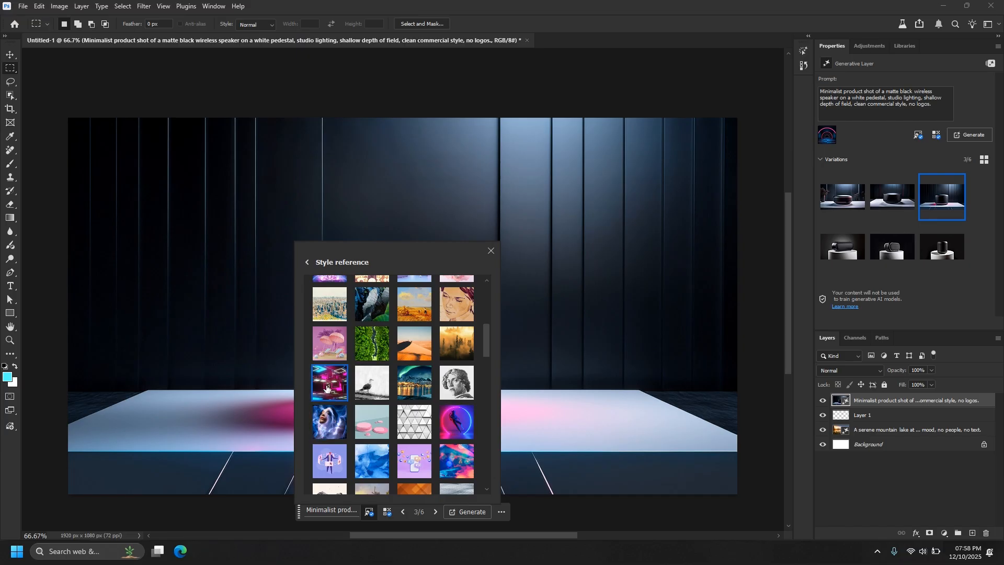
click(462, 422)
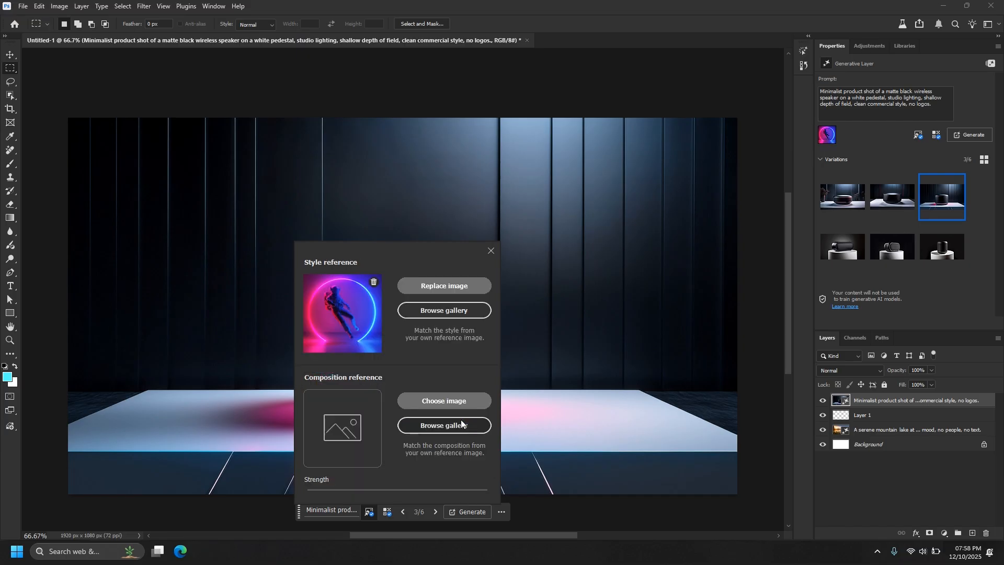
Step: Generate new speaker variations with the updated style and effects and select the second one
click(464, 513)
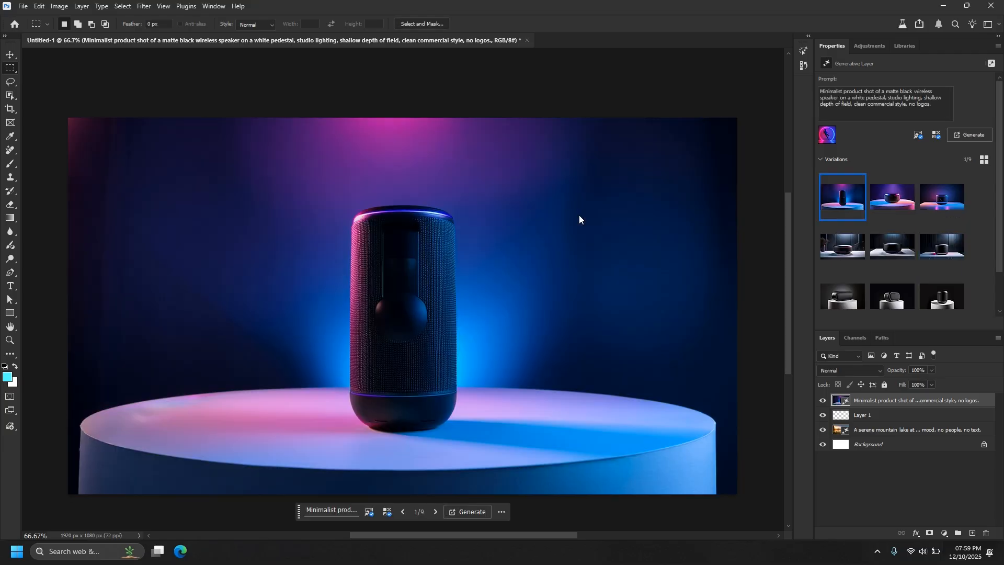
click(900, 197)
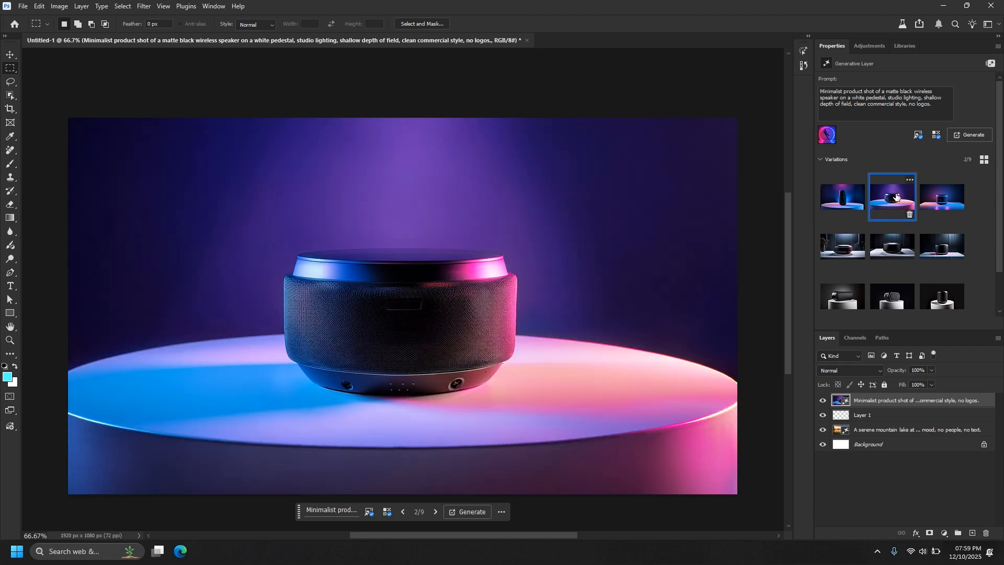
Step: Compare the speaker variations across the neon, futuristic and original sets, finishing on the third neon-lit one
click(948, 199)
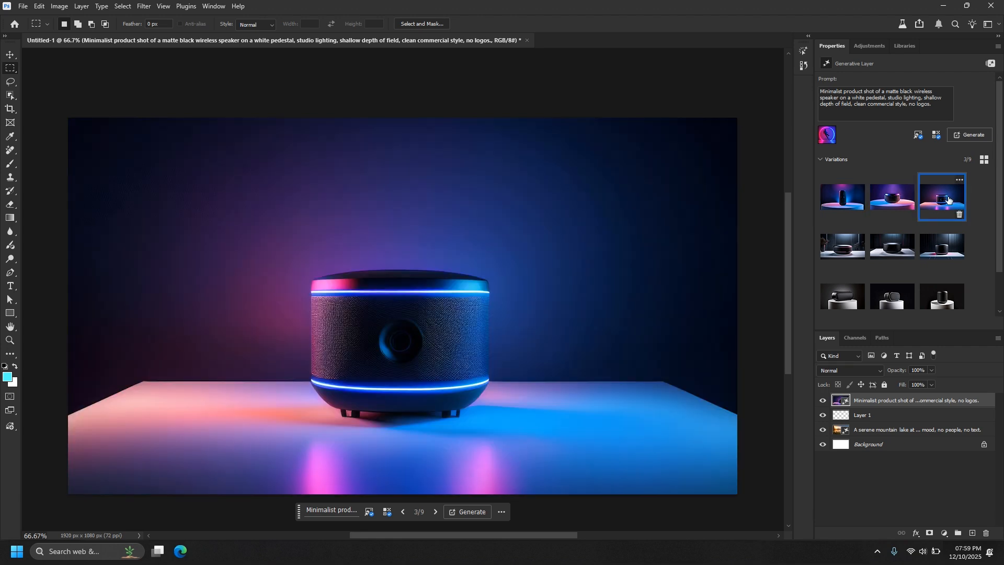
click(903, 205)
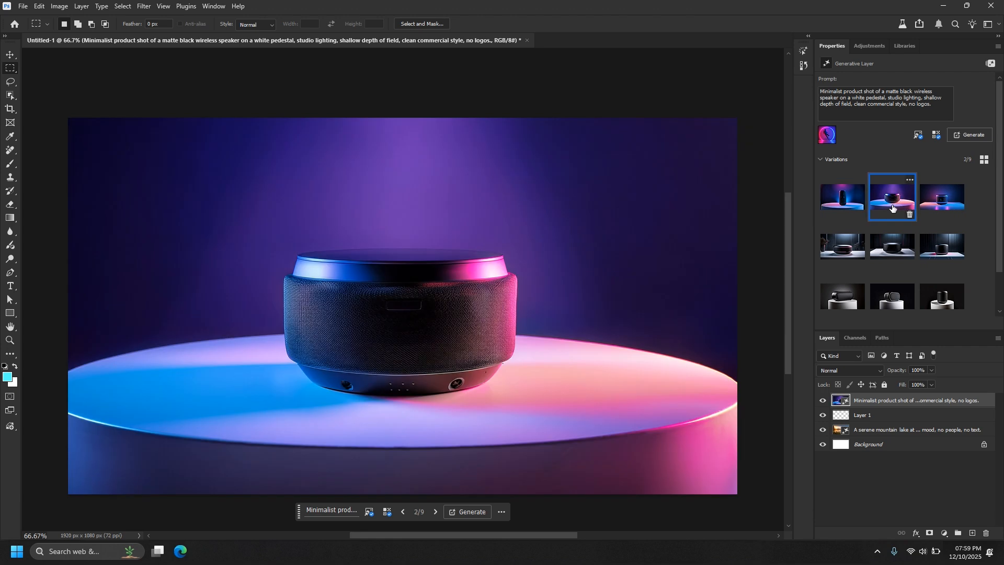
click(847, 204)
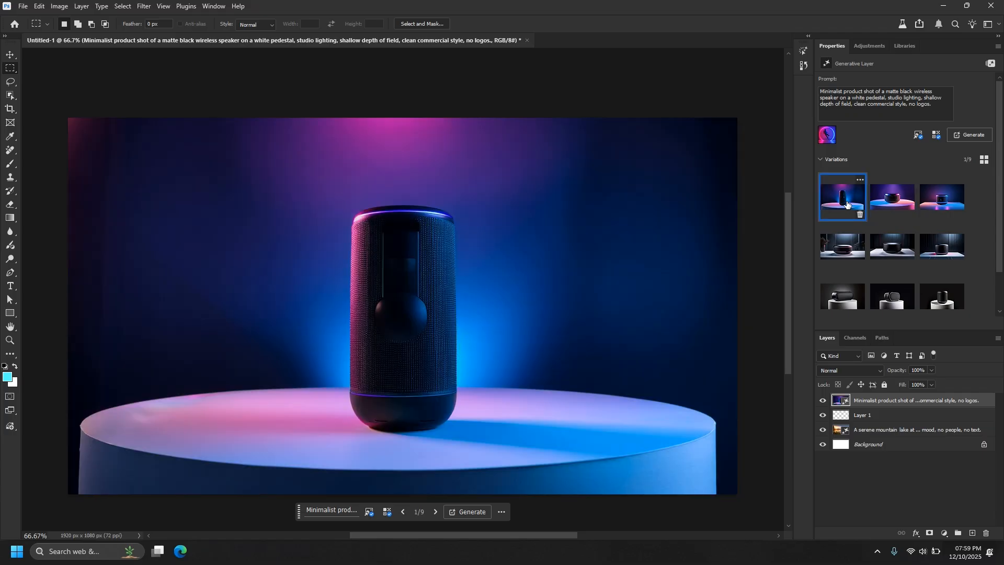
scroll(853, 248, down, 1)
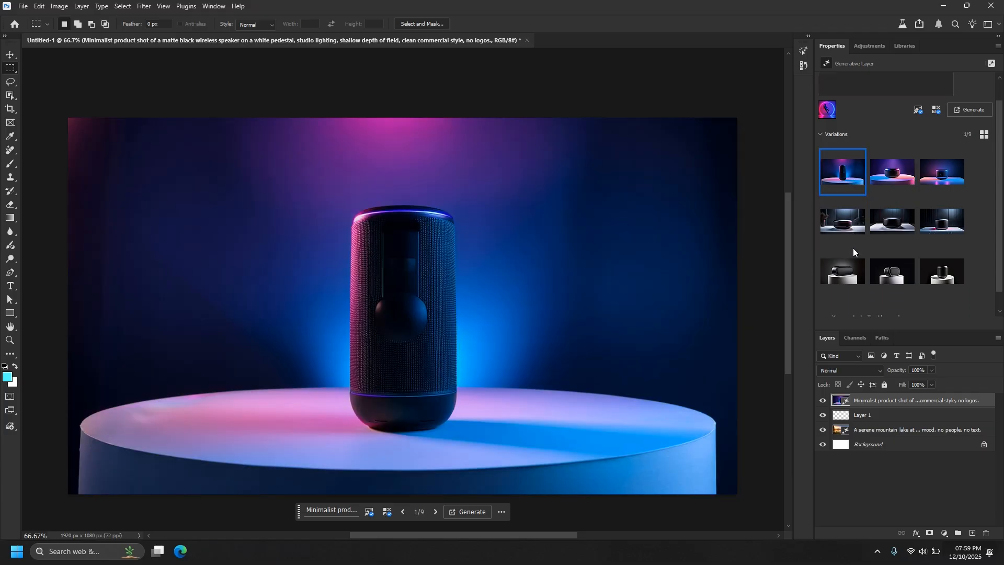
scroll(853, 248, up, 1)
click(847, 288)
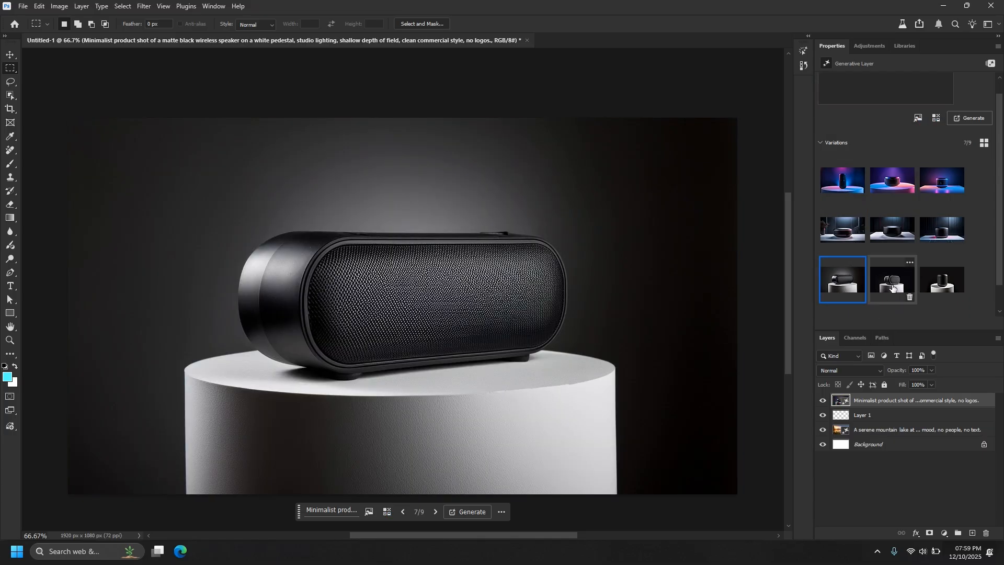
click(892, 285)
click(941, 282)
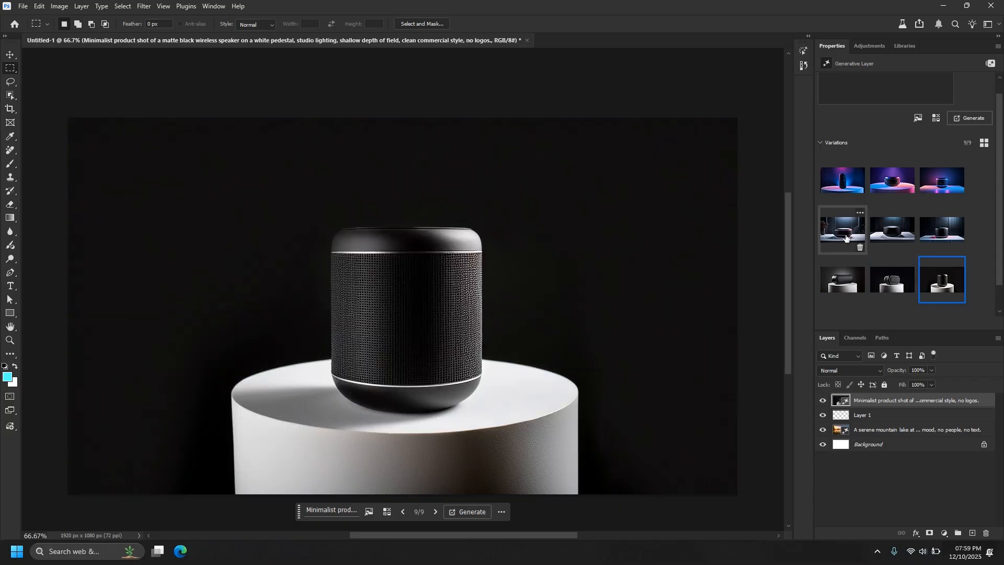
click(847, 239)
click(892, 235)
click(942, 230)
click(849, 188)
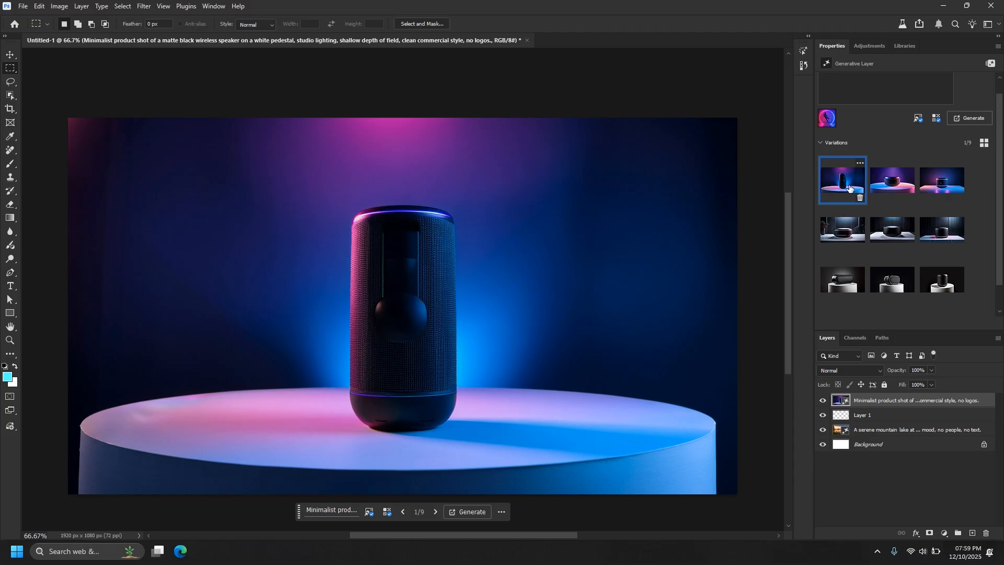
click(898, 188)
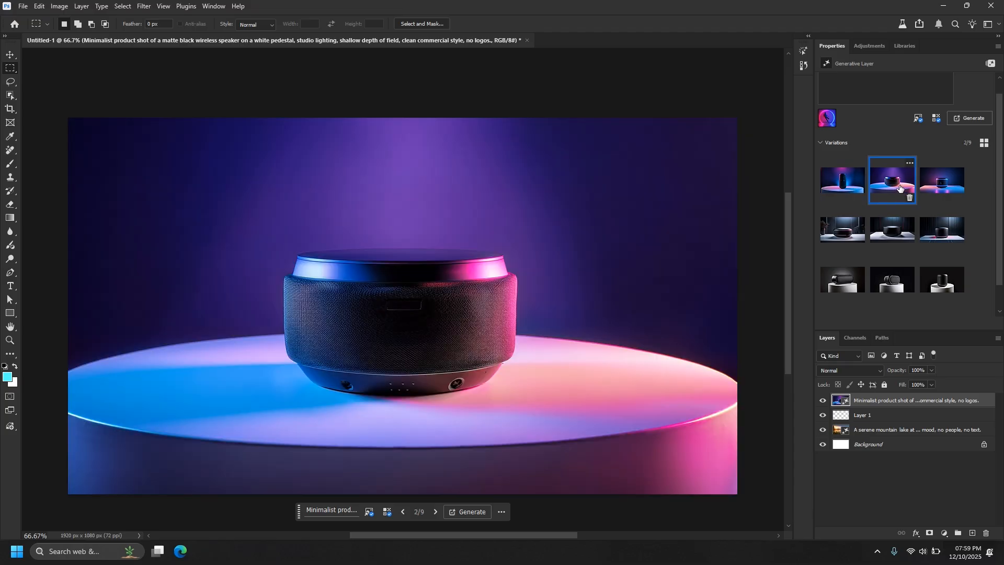
click(943, 186)
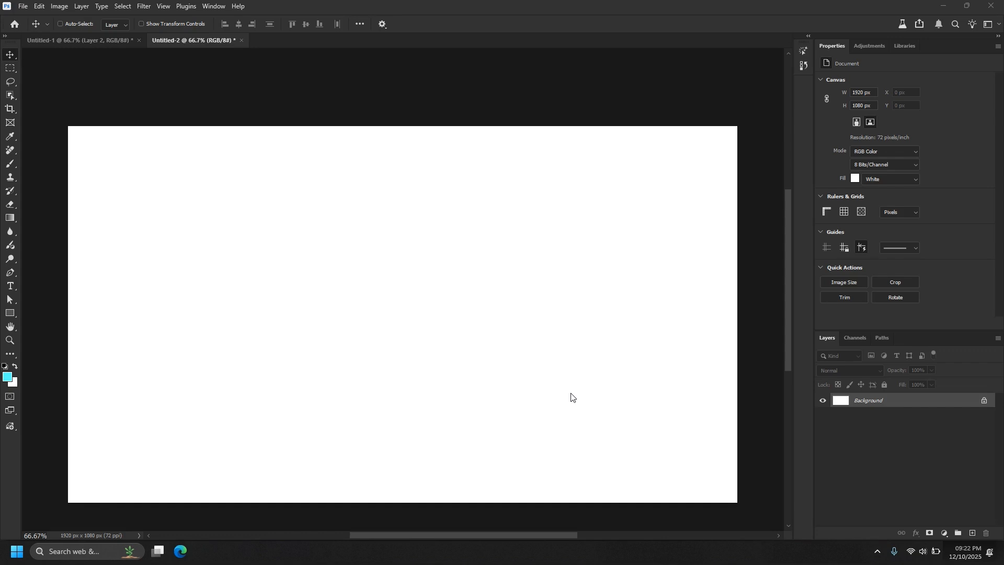
Step: Prompt a full-canvas Generative Fill: "Minimalist product shot of a matte white ceramic mug on a marble pedestal, soft studio lighting, shallow depth of field, clean commercial look."
key(ctrl+a)
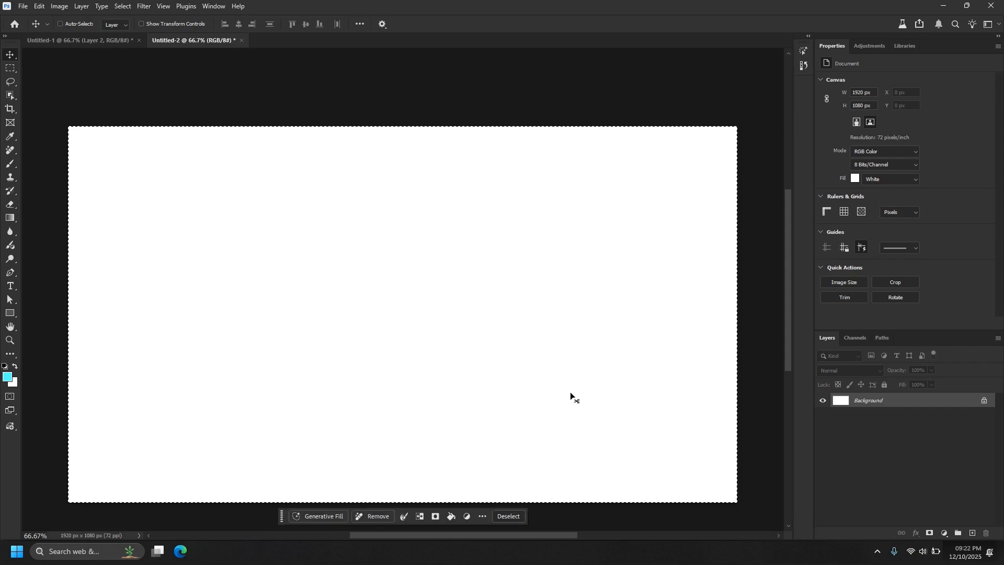
click(329, 516)
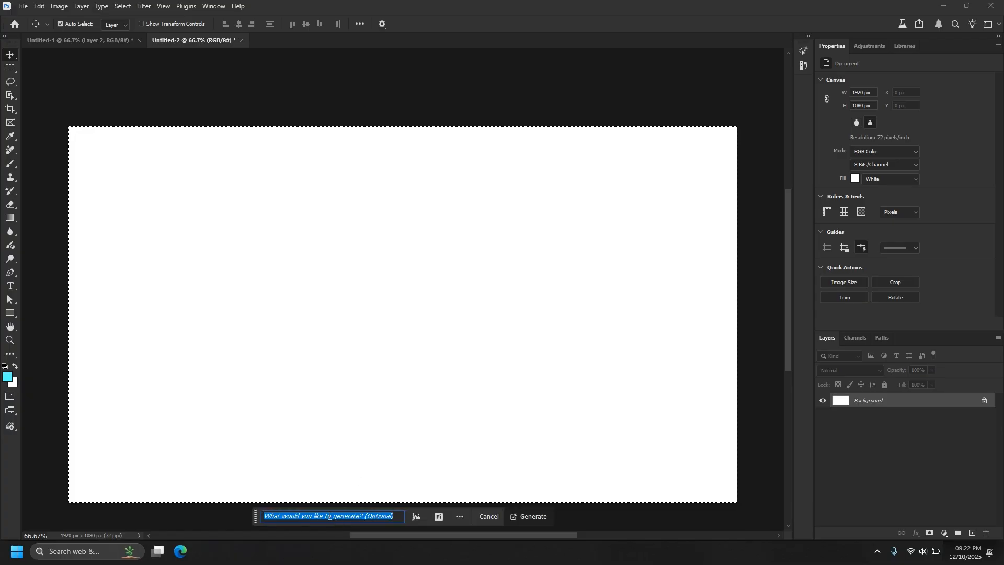
key(ctrl+v)
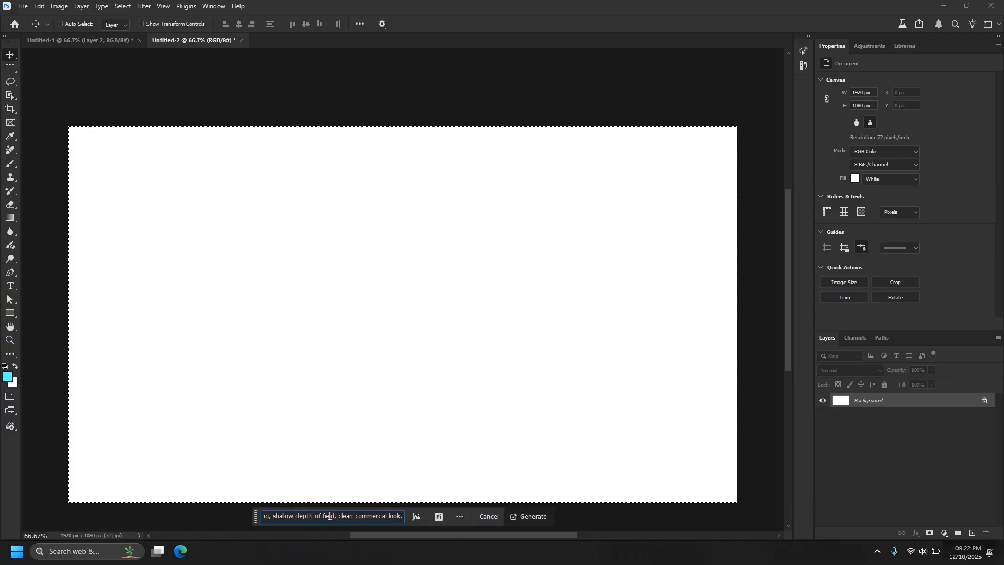
key(ctrl+a)
drag(305, 517, 421, 516)
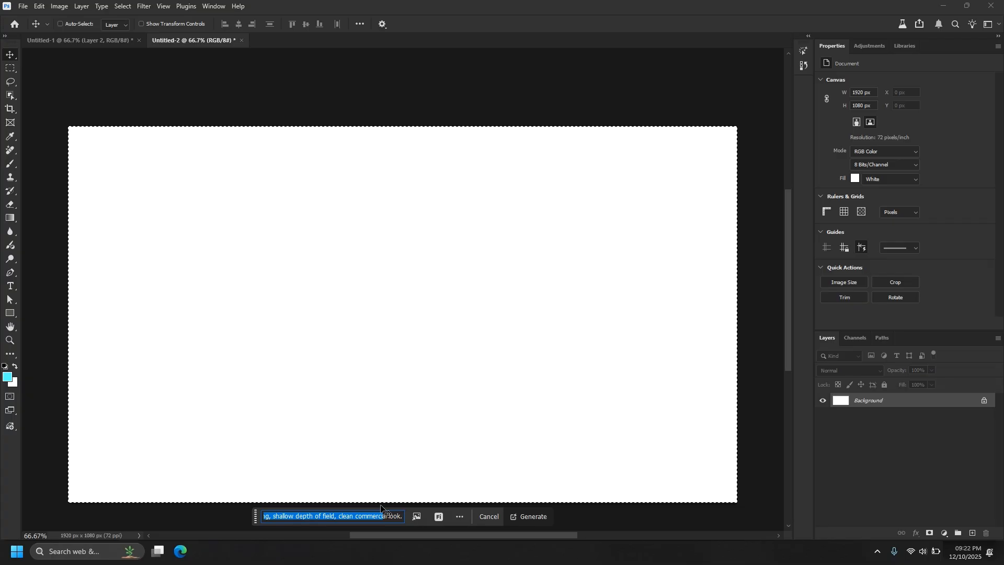
Step: Choose the Gemini 2.5 (Nano Banana) partner model and generate the mug image
click(440, 517)
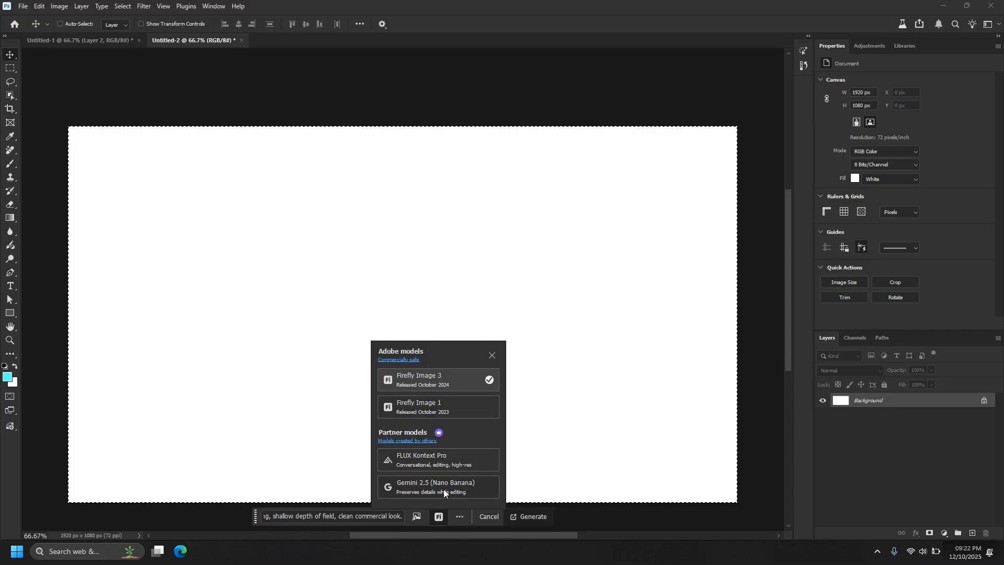
click(435, 488)
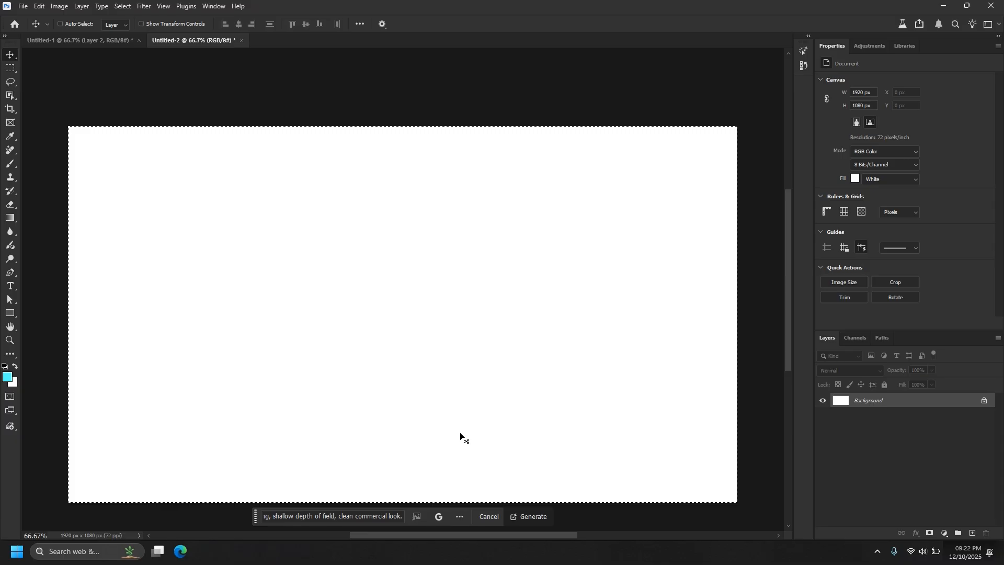
click(530, 517)
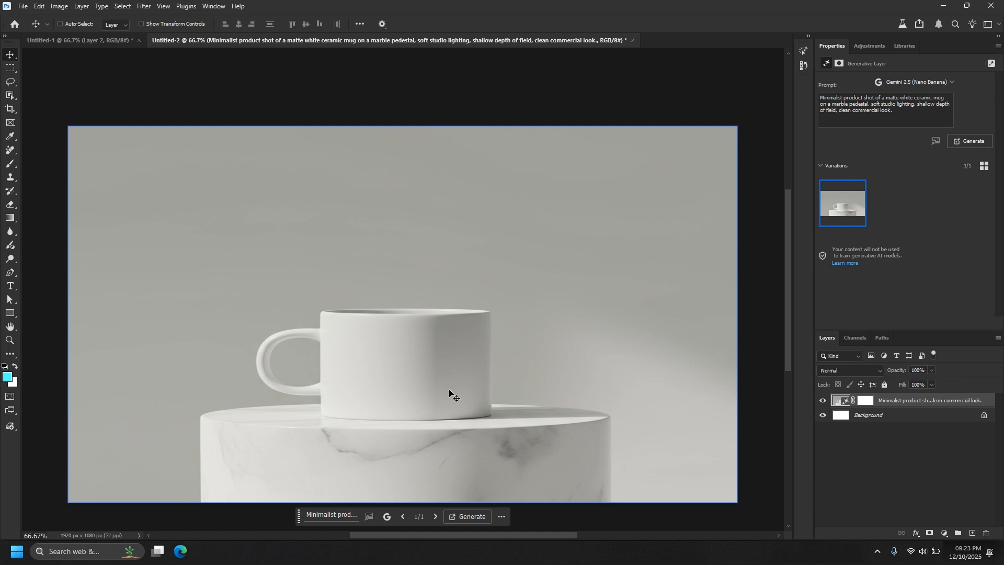
Step: Generate another mug variation with the FLUX Kontext Pro model and compare it with the Gemini version
mouse_move(833, 200)
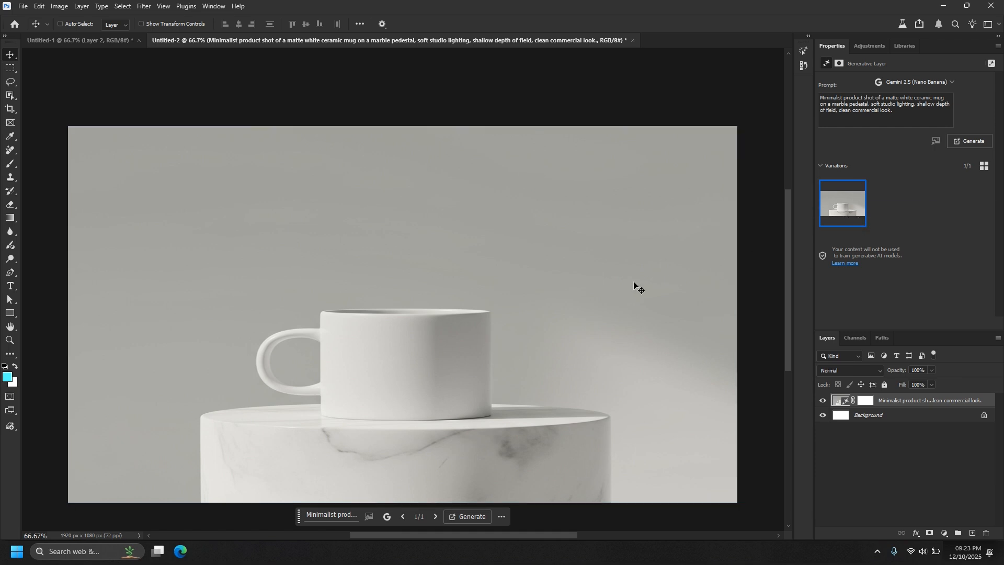
click(387, 516)
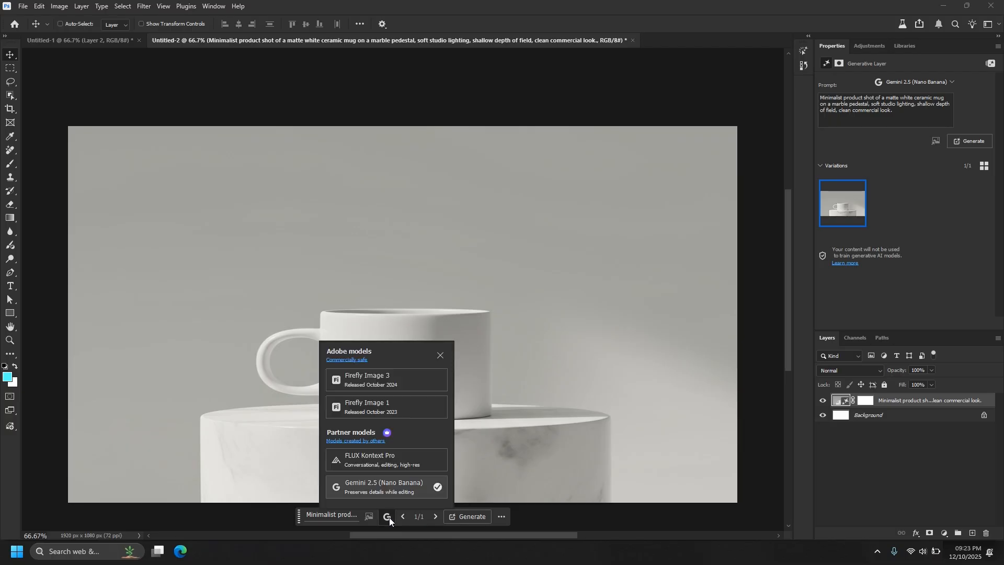
click(388, 463)
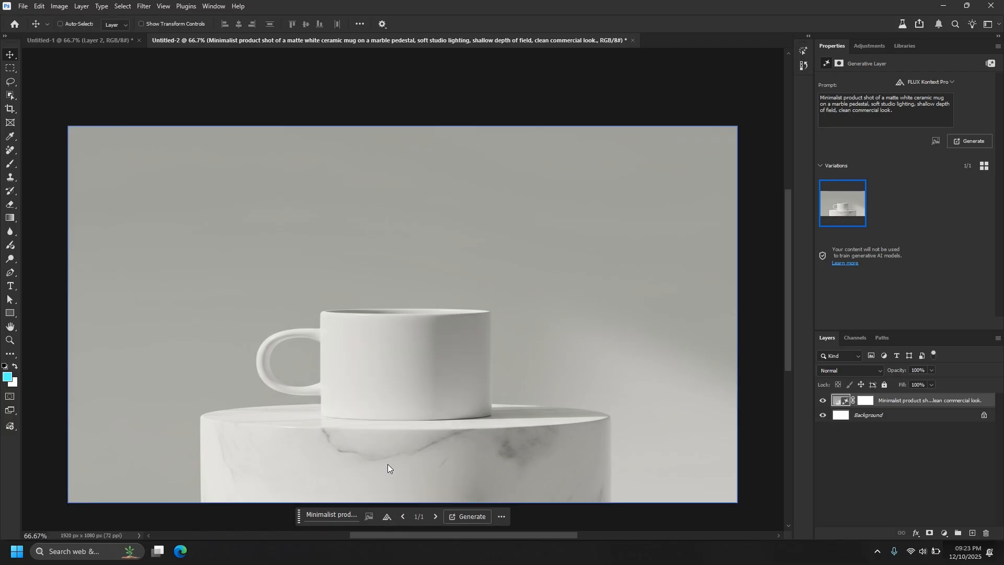
click(475, 518)
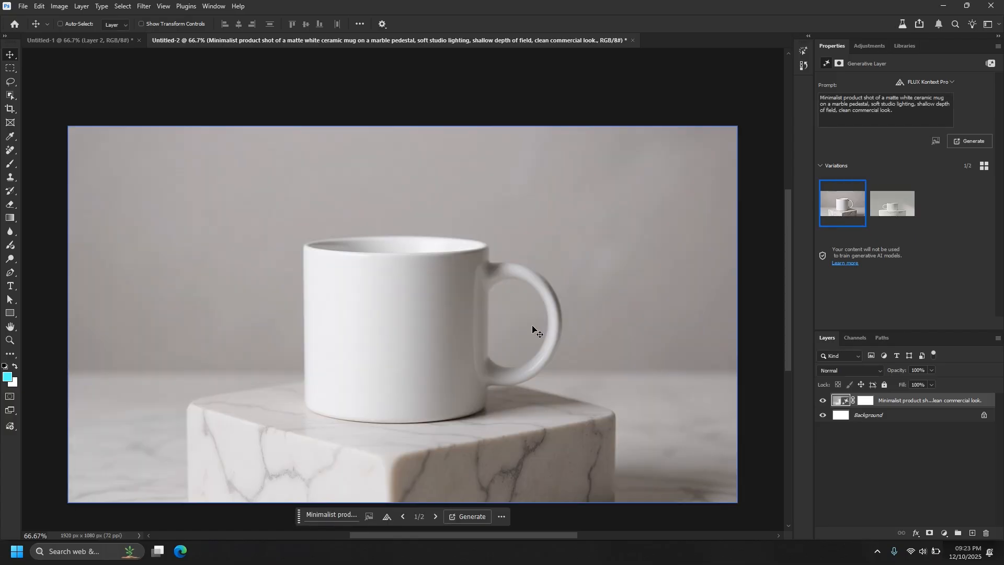
click(886, 211)
click(842, 204)
Step: Switch the generative layer to the Firefly Image 3 model and generate more mug variations
click(387, 517)
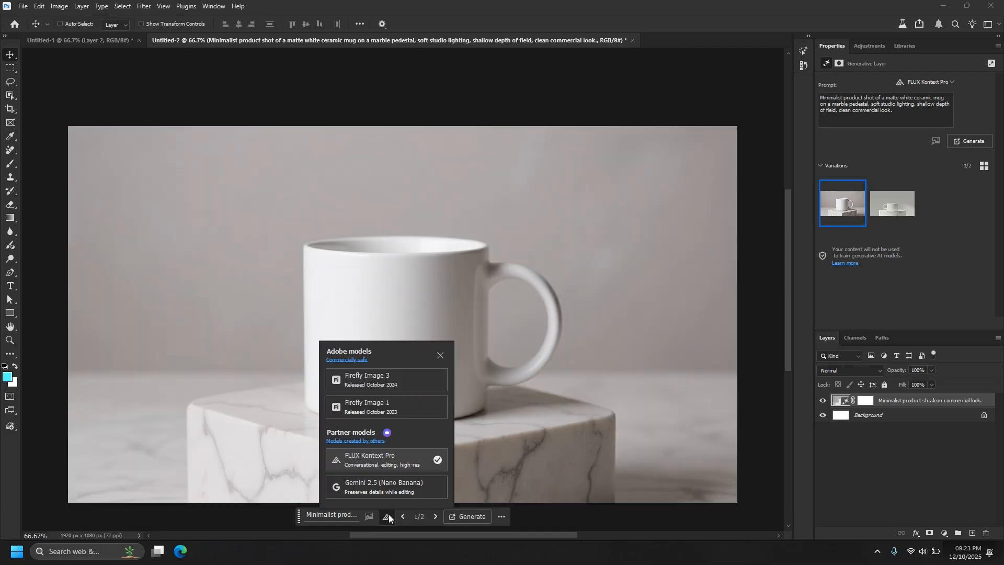
click(400, 385)
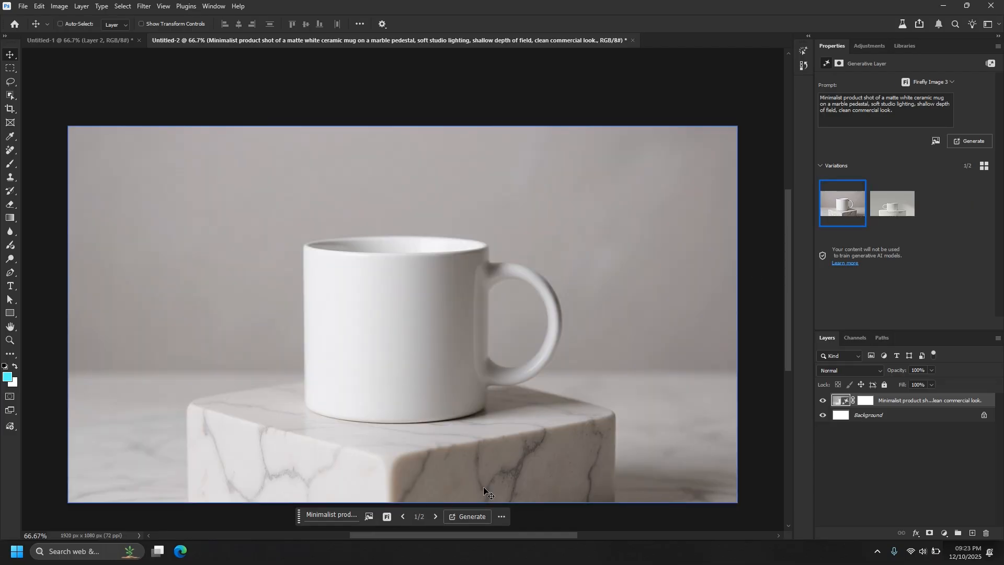
click(476, 516)
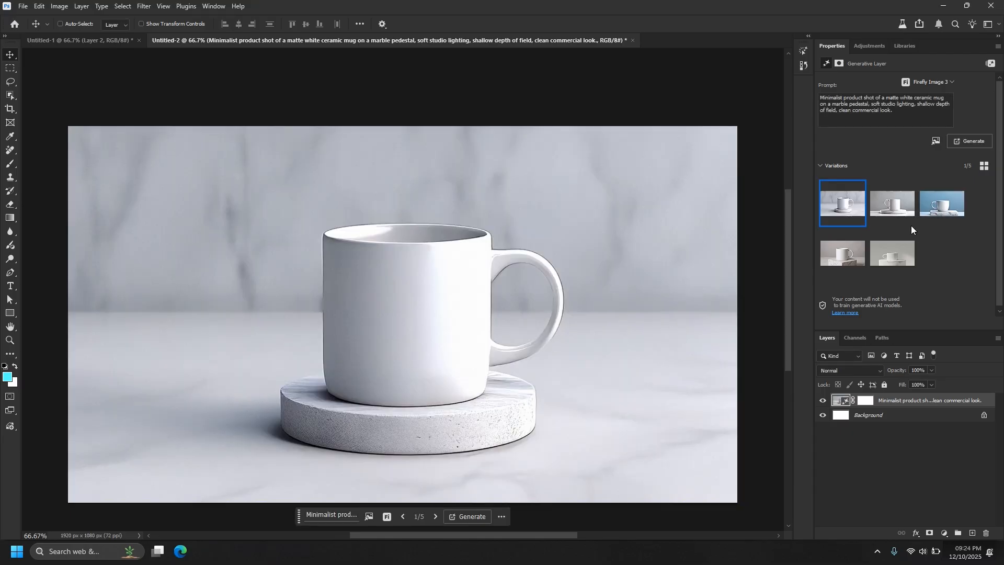
Step: Compare the mug variations from the Firefly, FLUX and Gemini models and select the Firefly version with the blue background
click(891, 211)
click(944, 208)
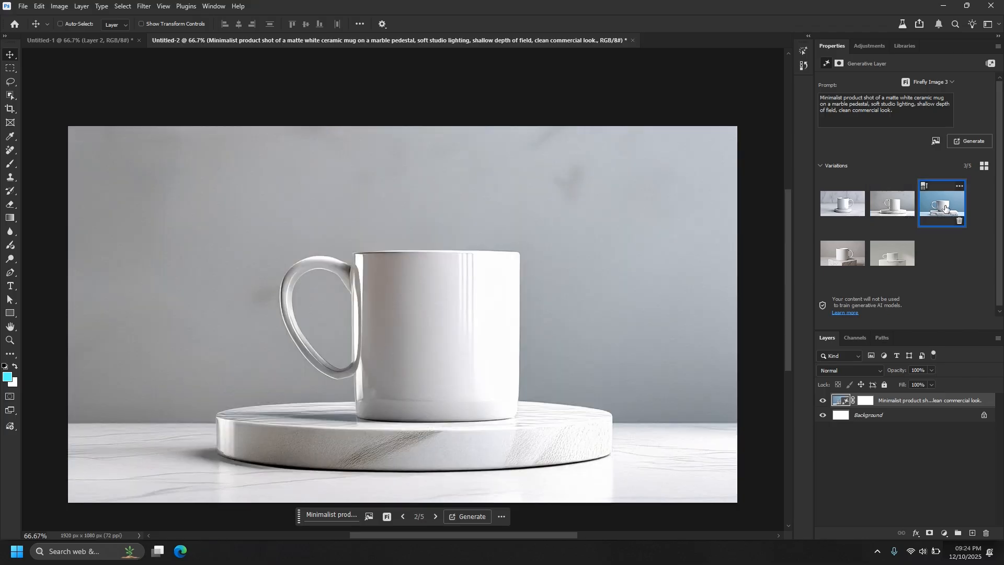
click(843, 254)
click(895, 257)
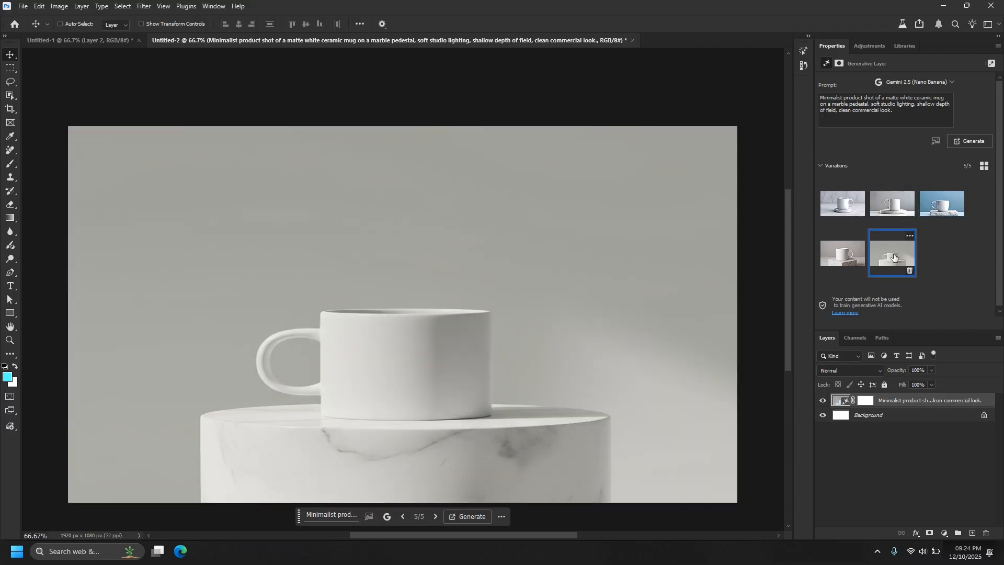
click(901, 210)
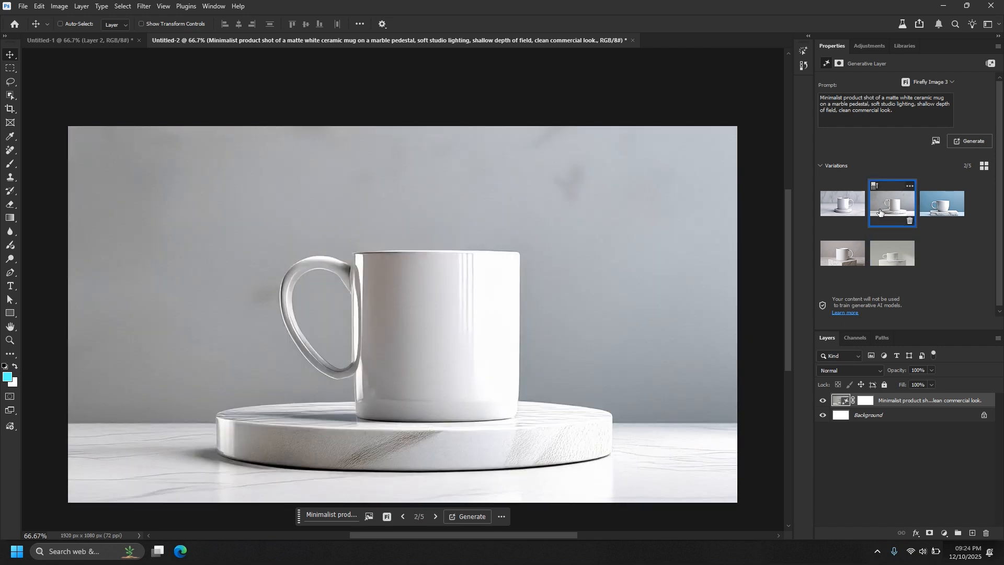
click(848, 254)
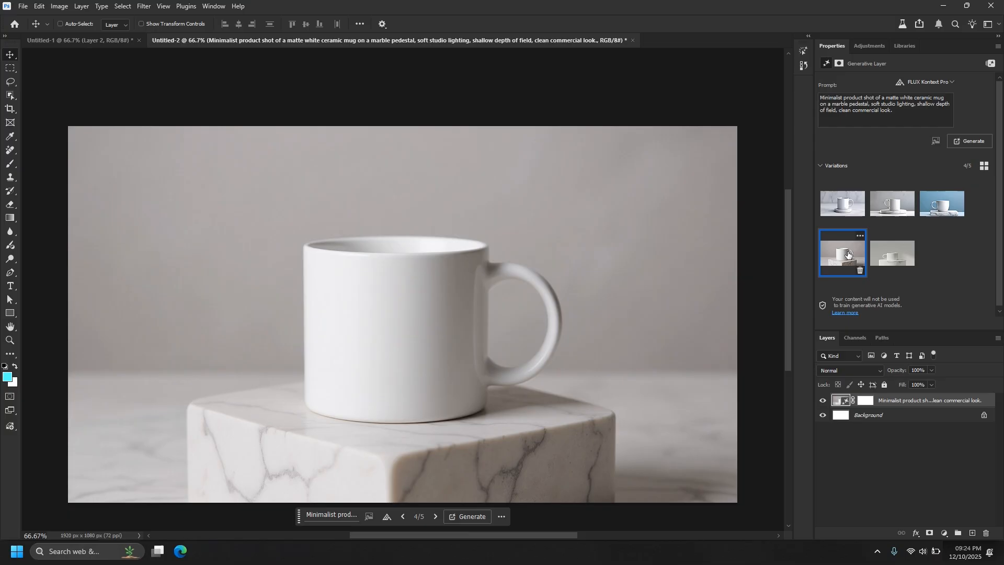
click(886, 254)
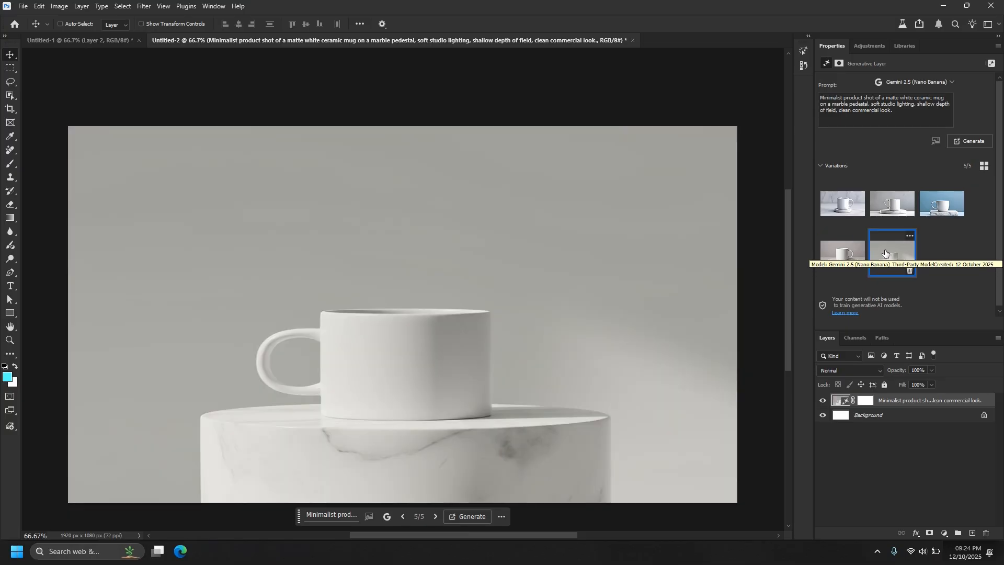
click(934, 210)
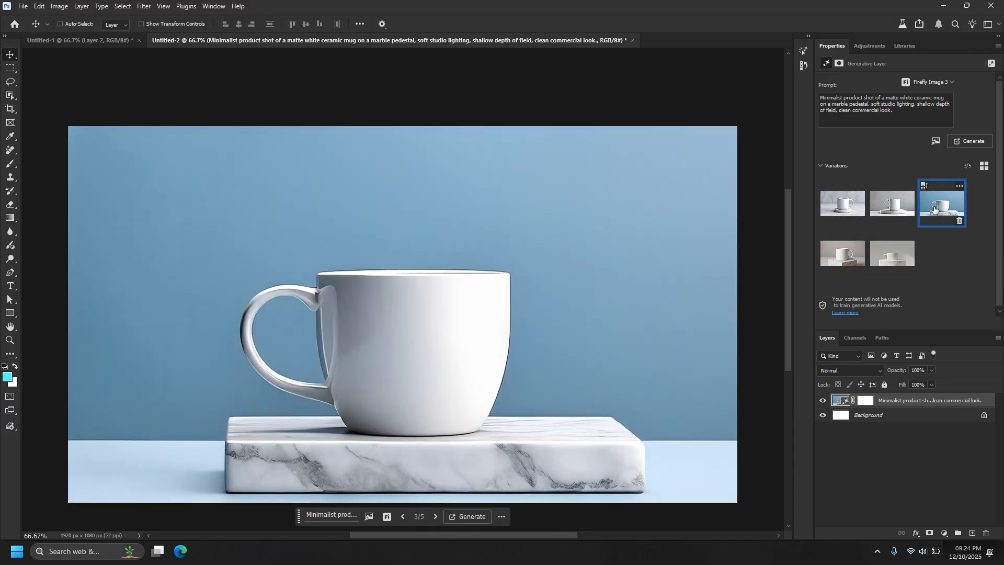